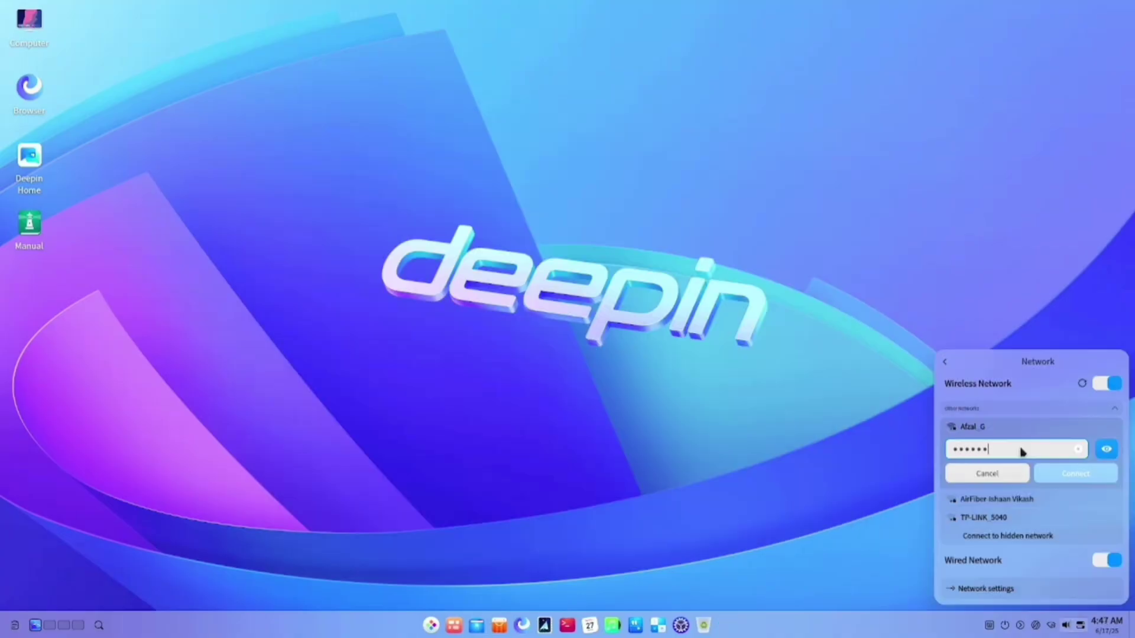
Join the wireless network with its password, then open and dismiss the UOS AI welcome dialog.
text(••)
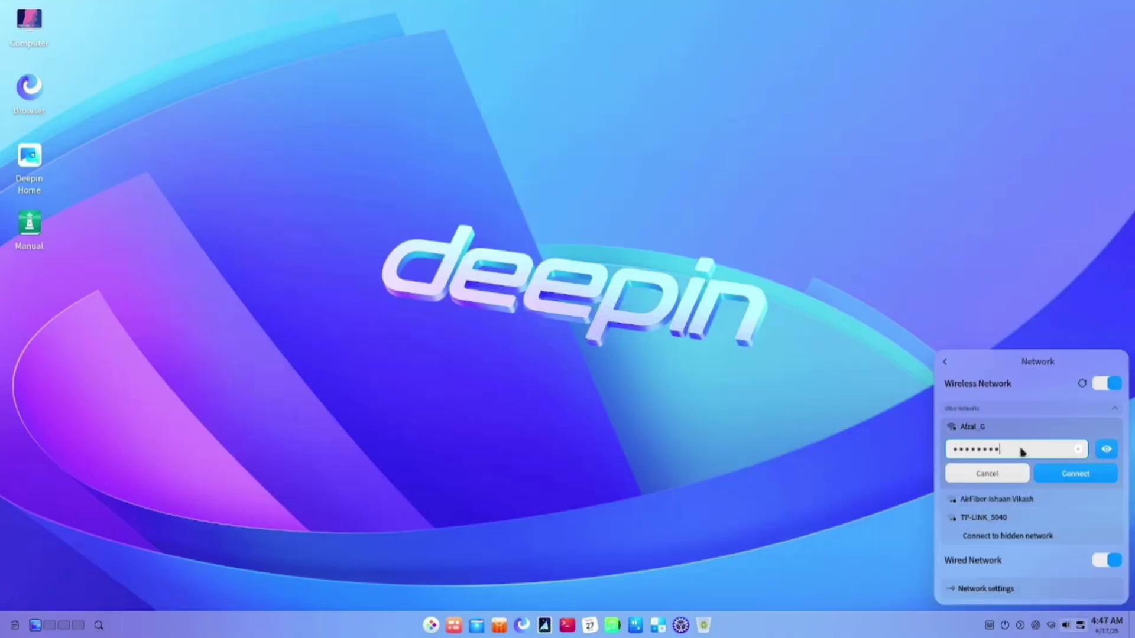
key(Return)
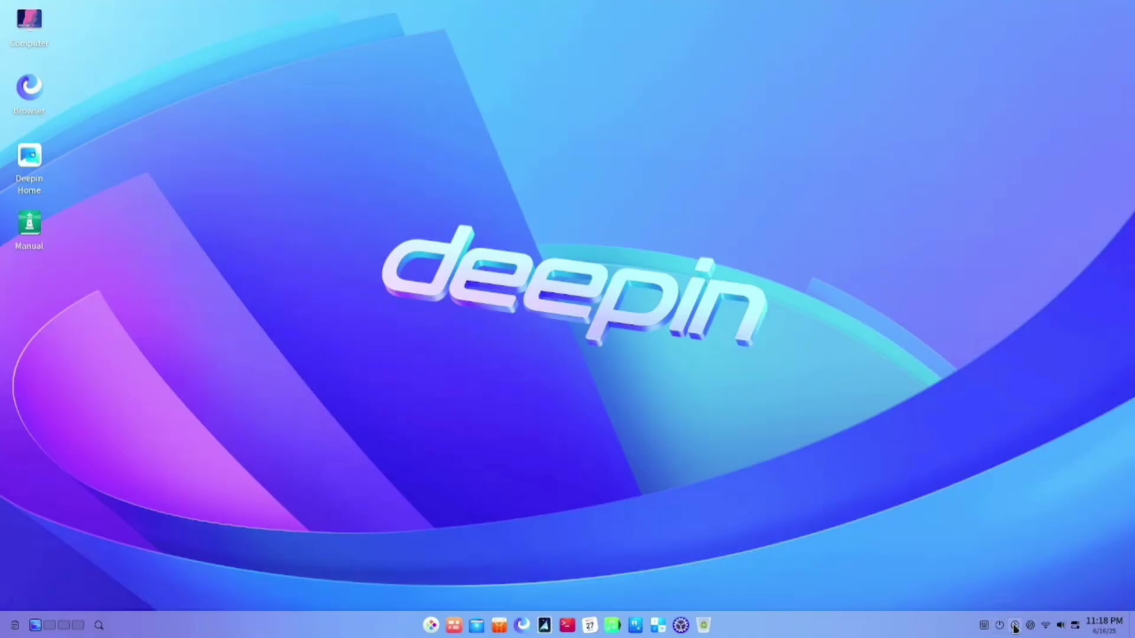
click(1031, 627)
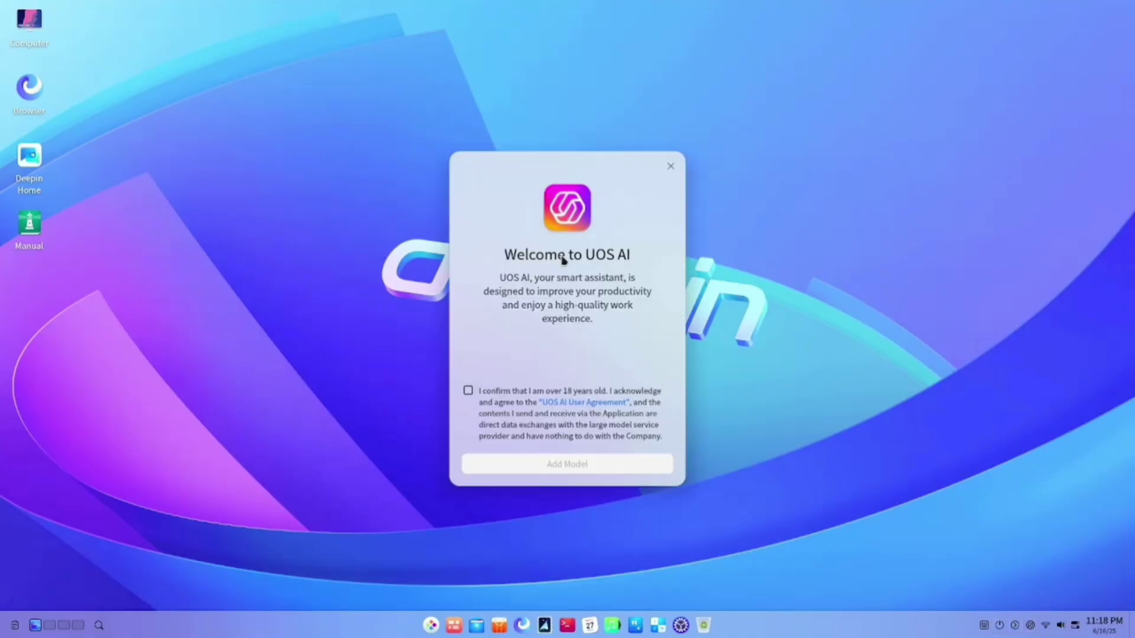
click(671, 165)
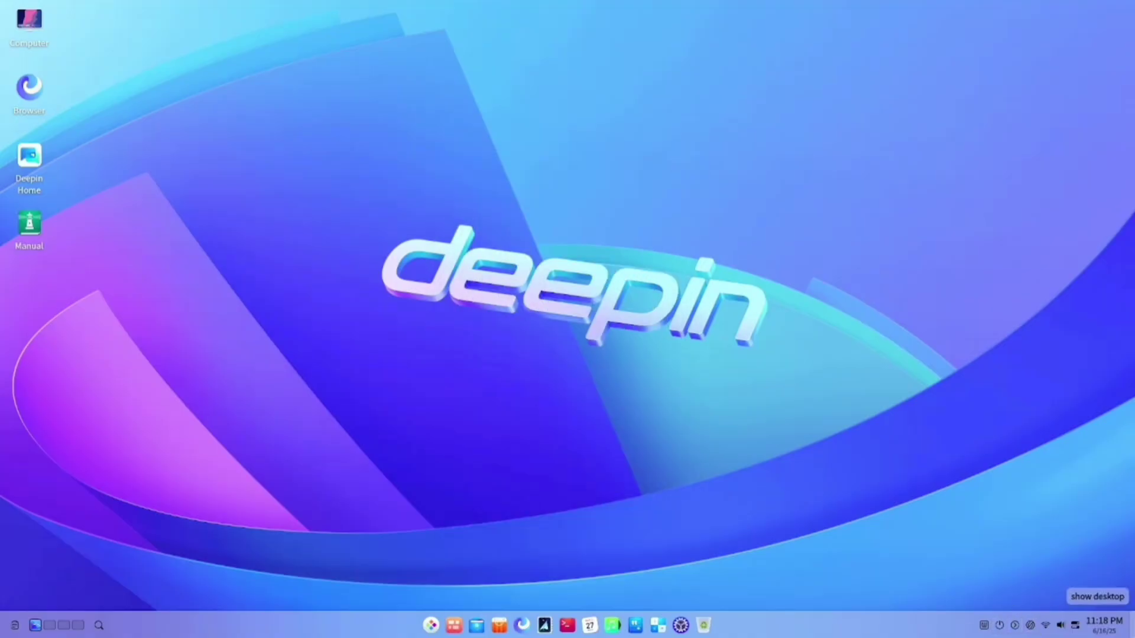
Bring up the calendar showing June 2025 from the clock and cycle through open windows.
click(1098, 632)
click(1098, 633)
click(1098, 632)
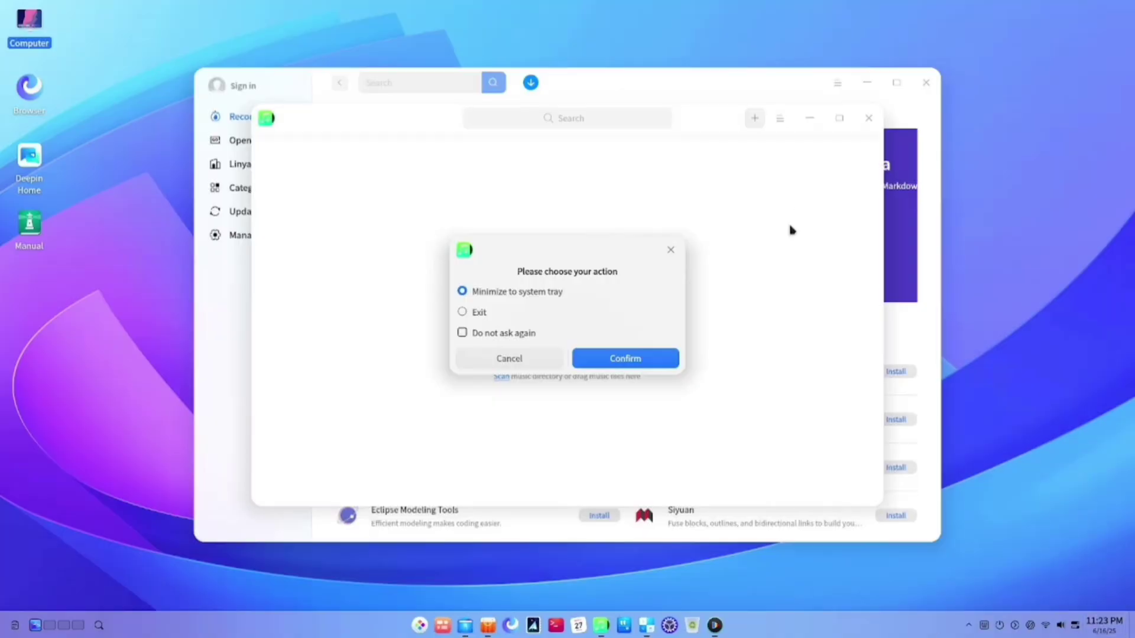
key(alt+Tab)
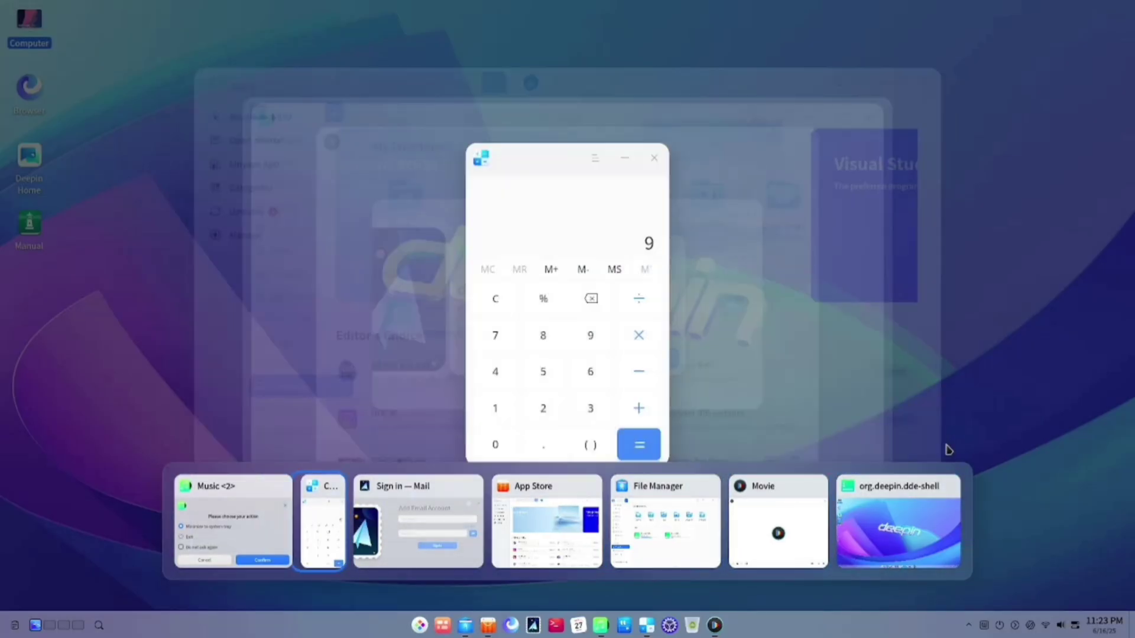
Switch to the Music window and preview the pink swirl, blue swirl and raccoon wallpapers.
key(alt+shift+Tab)
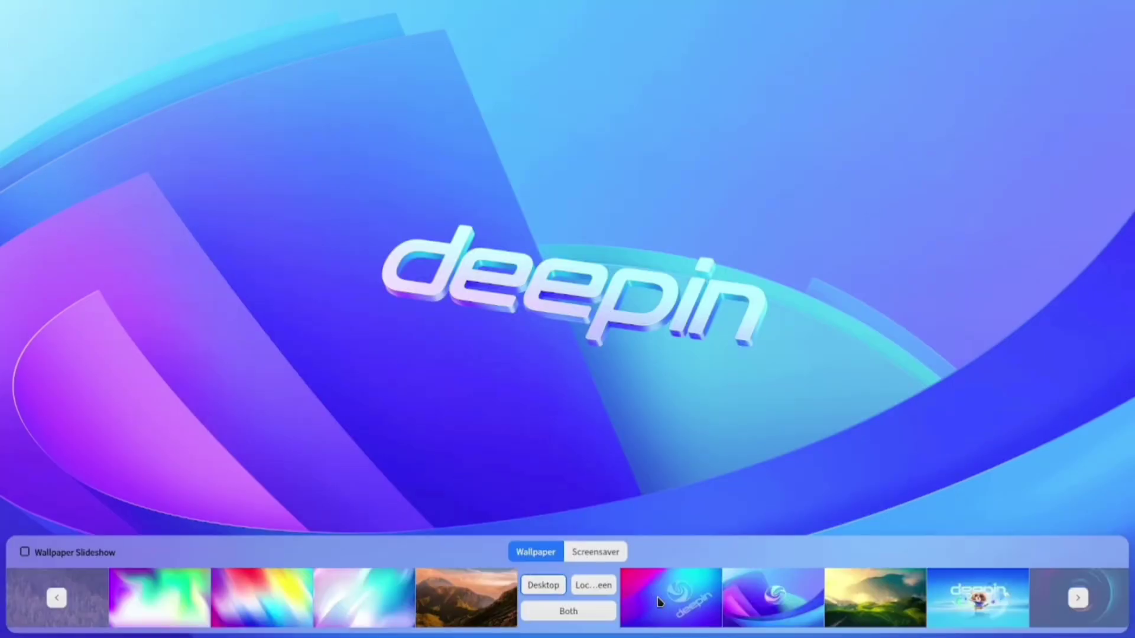
click(674, 604)
click(714, 609)
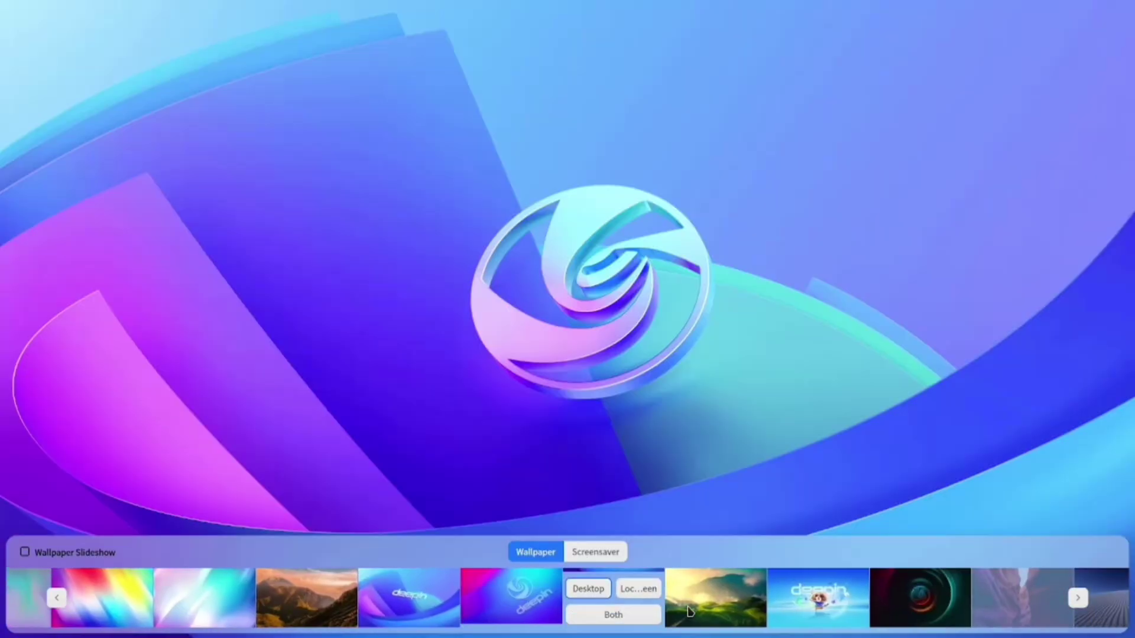
click(753, 605)
Try the Align left desktop mode, then settle on Align center.
scroll(759, 604, down, 2)
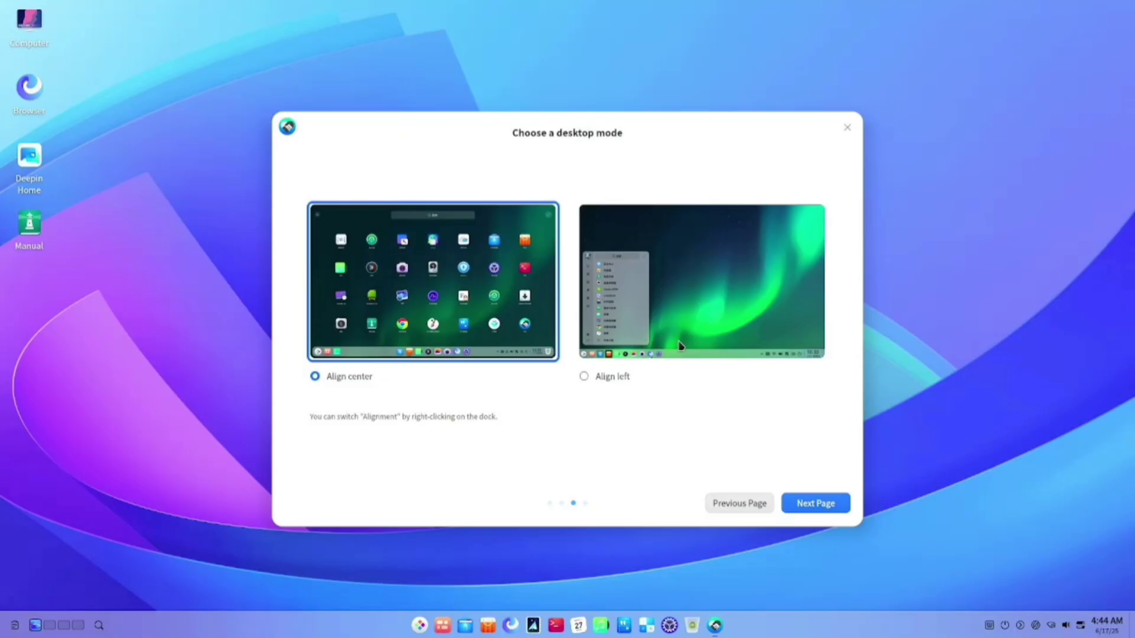
click(679, 344)
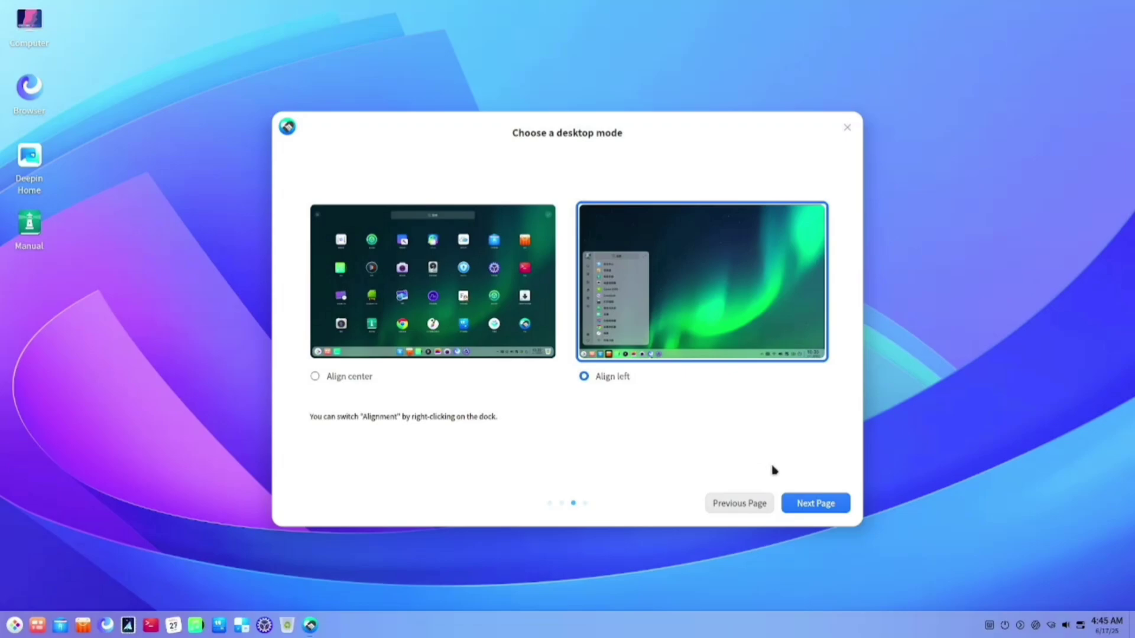
click(522, 322)
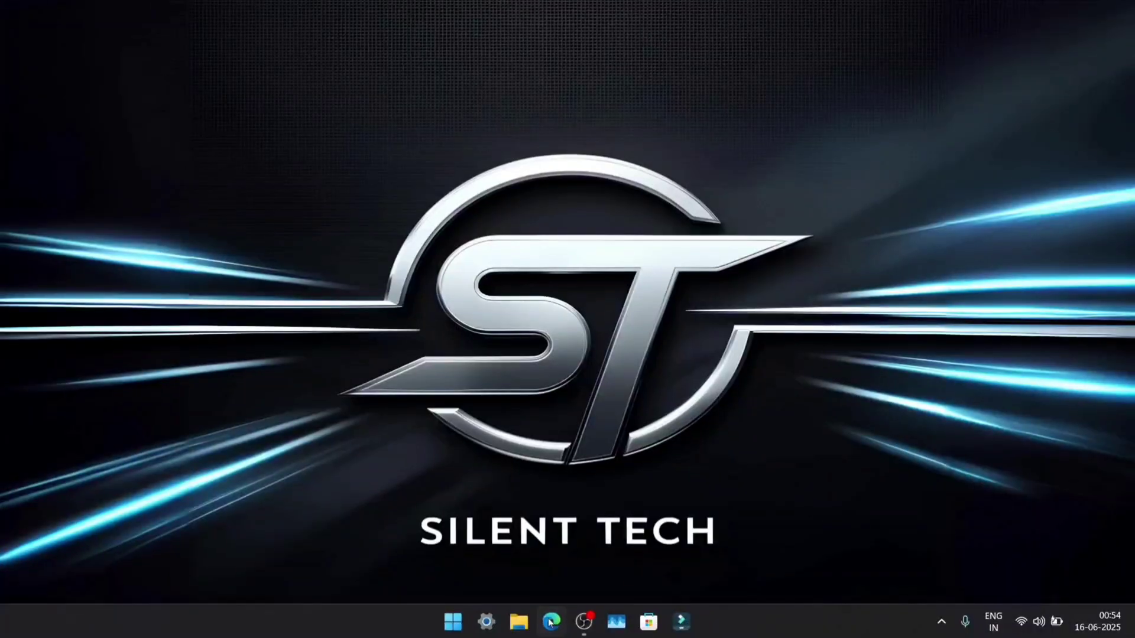
Search the web for 'deepin' in Edge and open the official deepin.org site.
click(550, 622)
text(deepin)
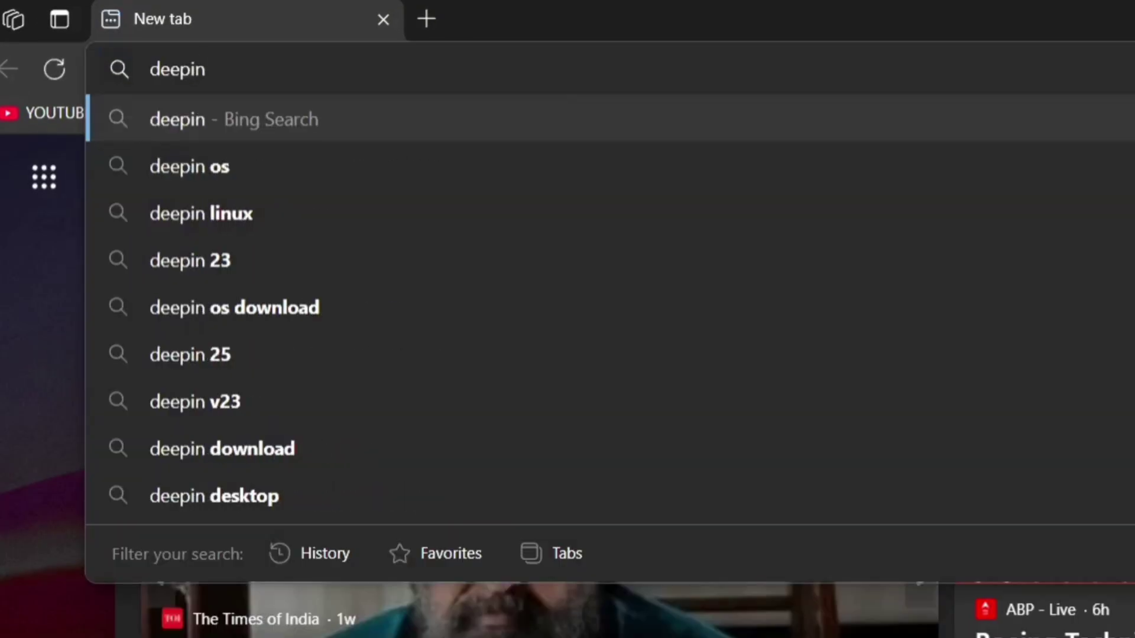
key(Return)
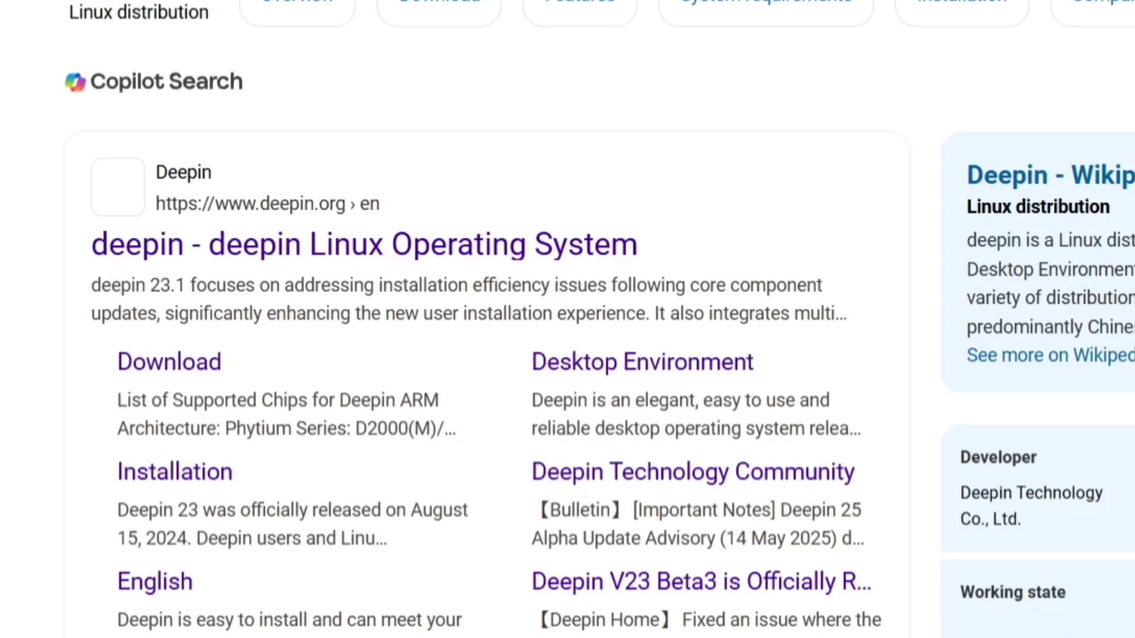
click(353, 243)
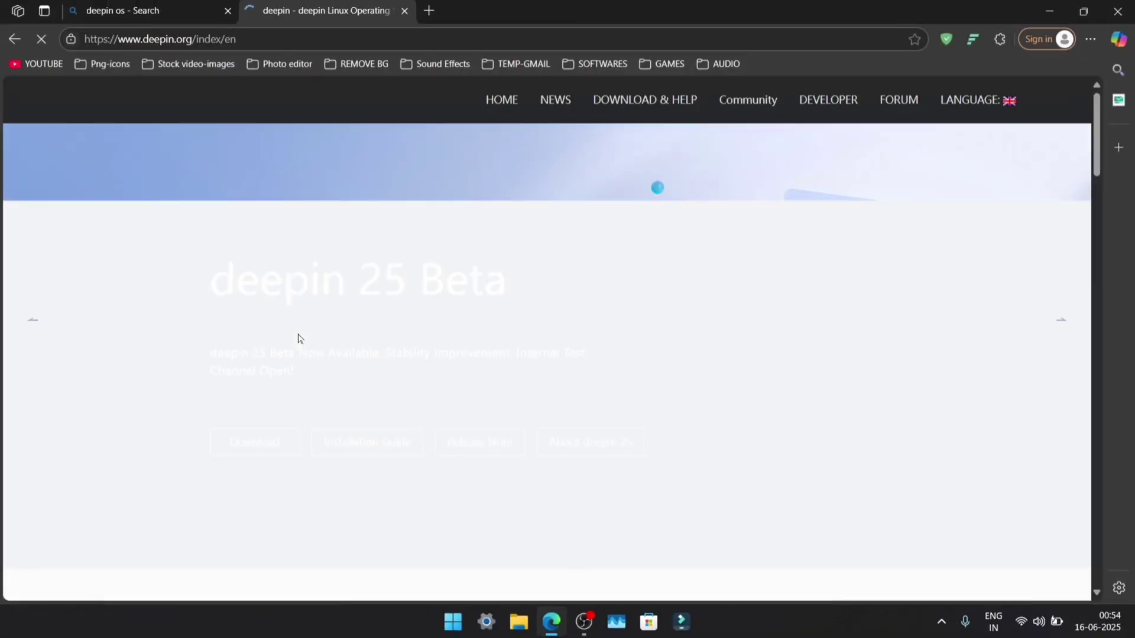
Go to the ISO Download page via DOWNLOAD & HELP and scroll to the deepin 23.1 section.
scroll(298, 335, down, 15)
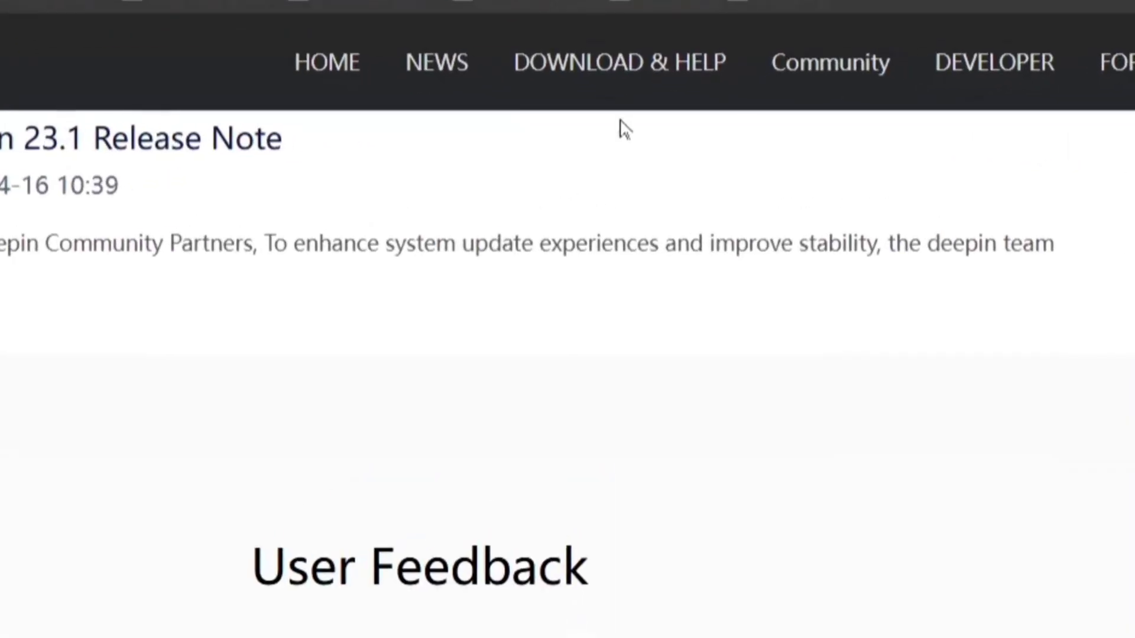
mouse_move(644, 105)
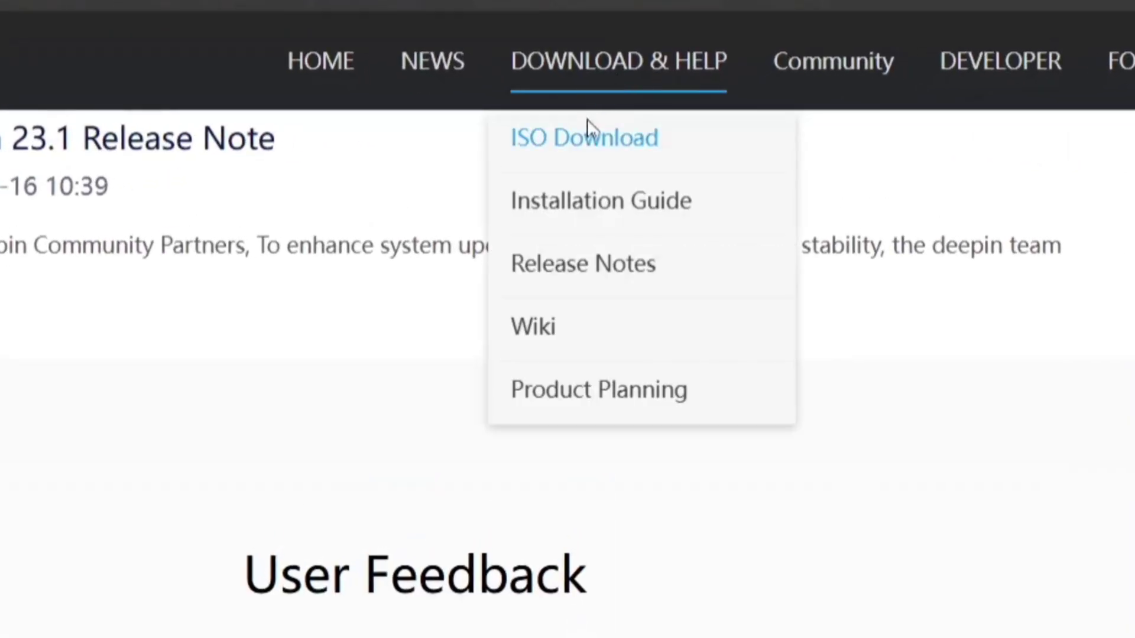
click(585, 140)
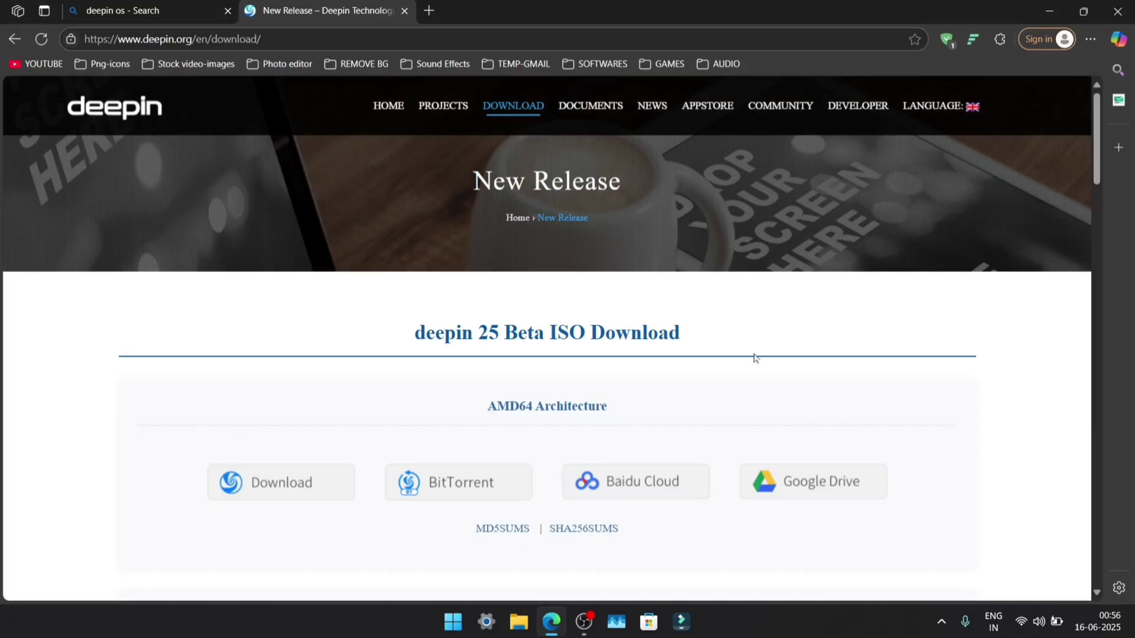
scroll(754, 357, down, 2)
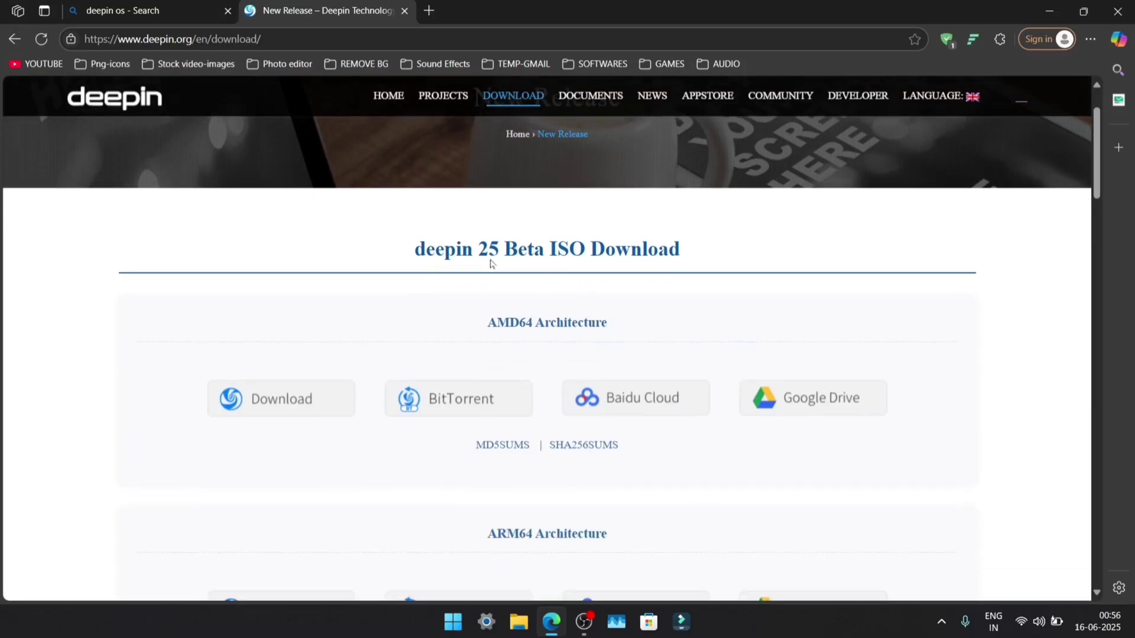
scroll(760, 338, down, 8)
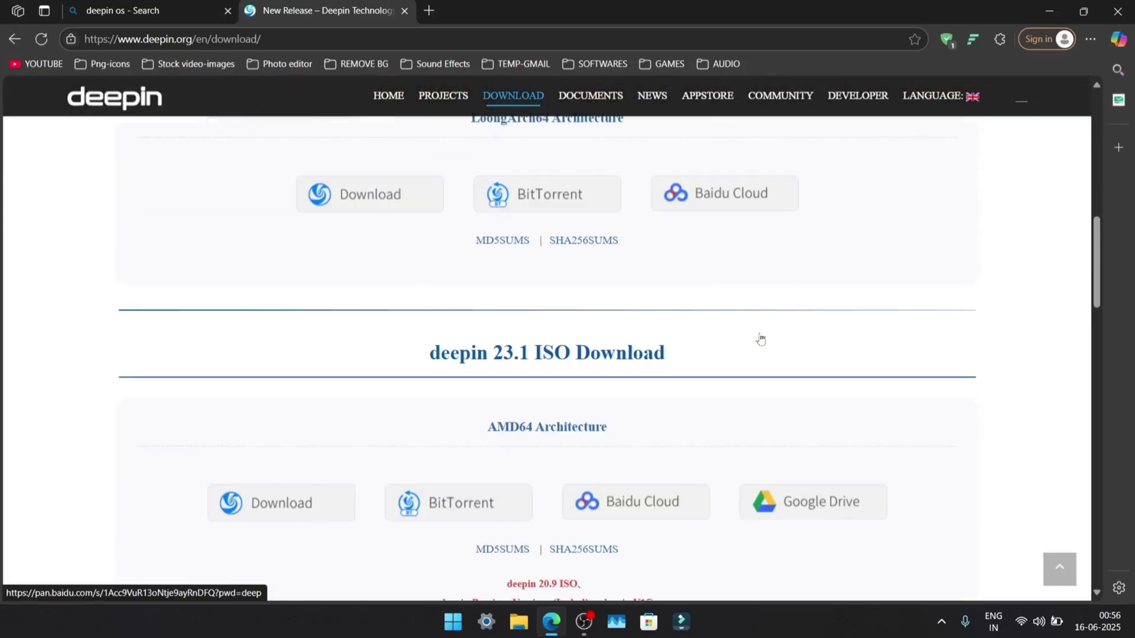
scroll(760, 339, down, 2)
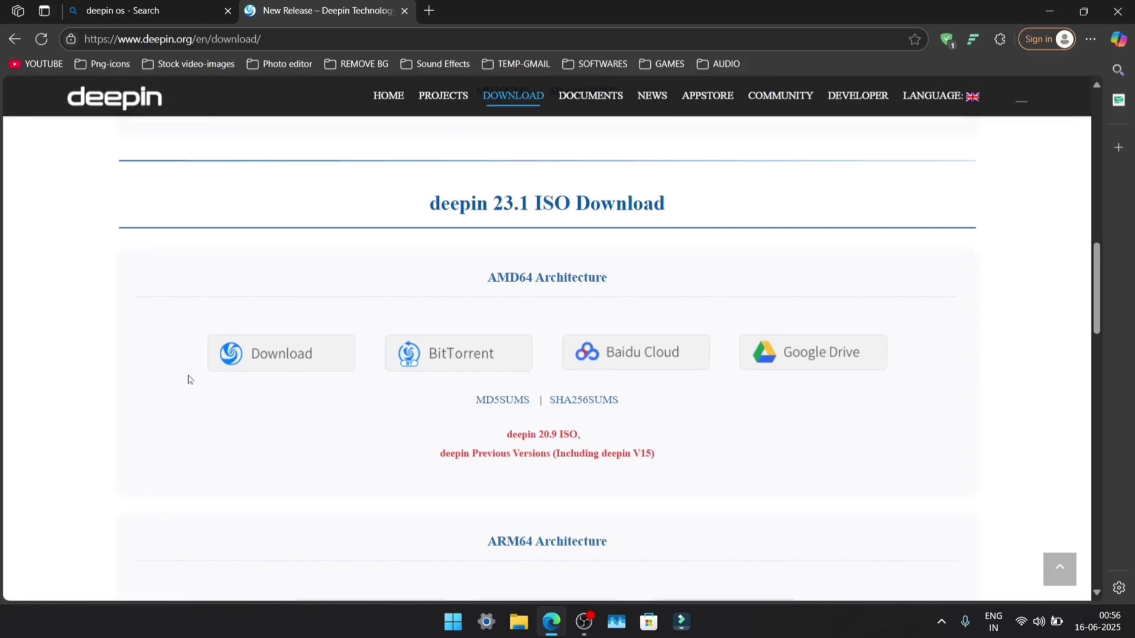
Download deepin-desktop-community-23.1-amd64.iso from the Google Drive AMD64 folder despite the virus-scan warning.
click(825, 364)
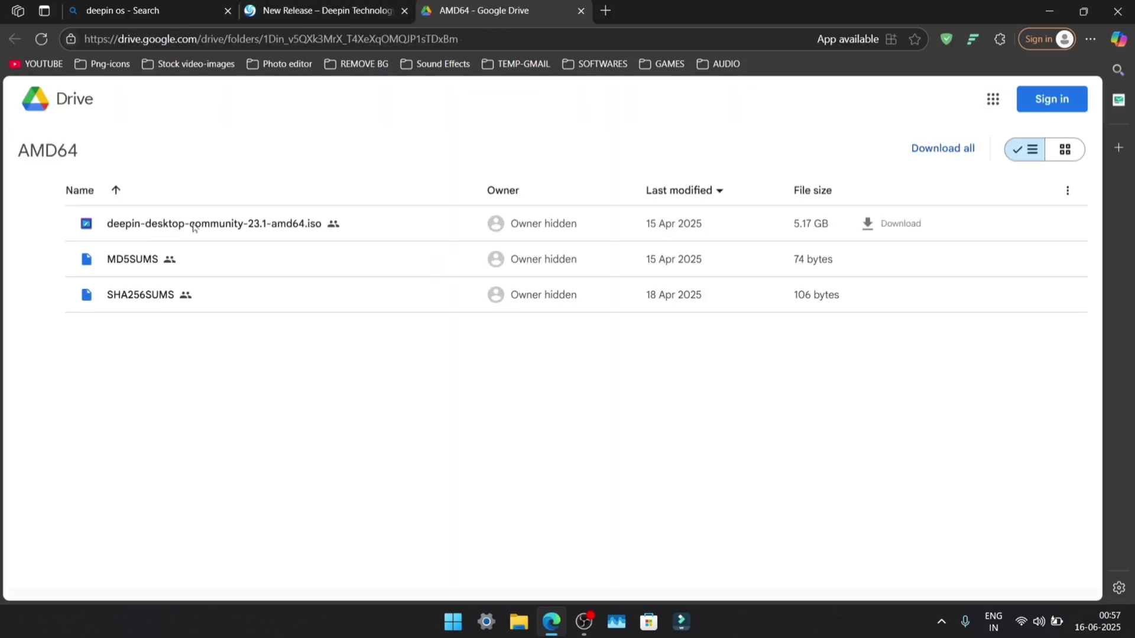
click(895, 228)
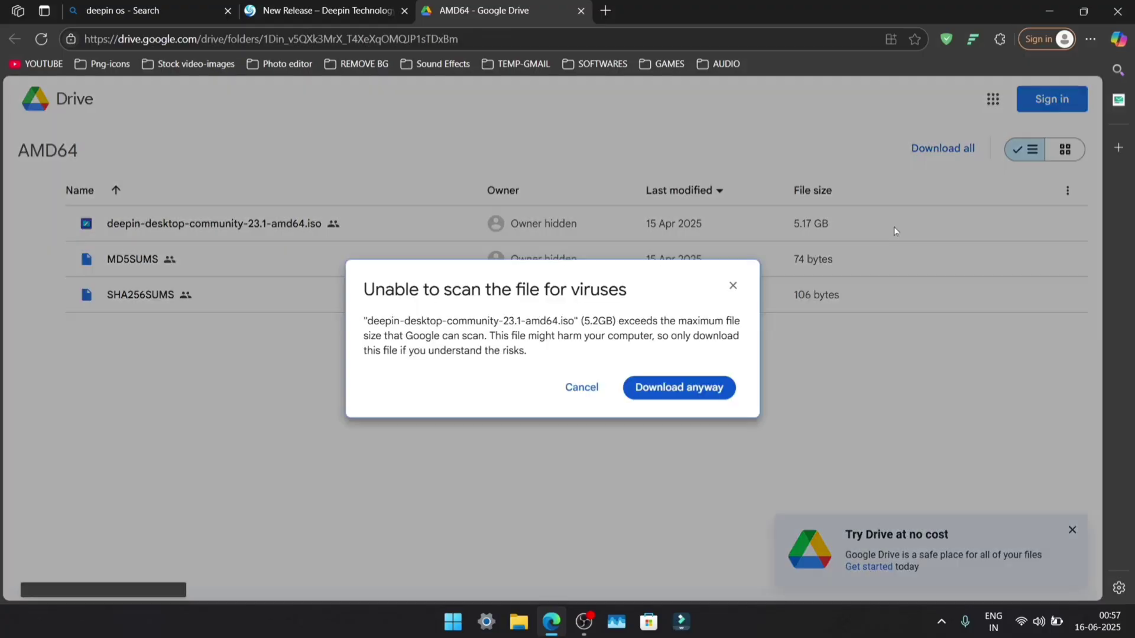
click(668, 390)
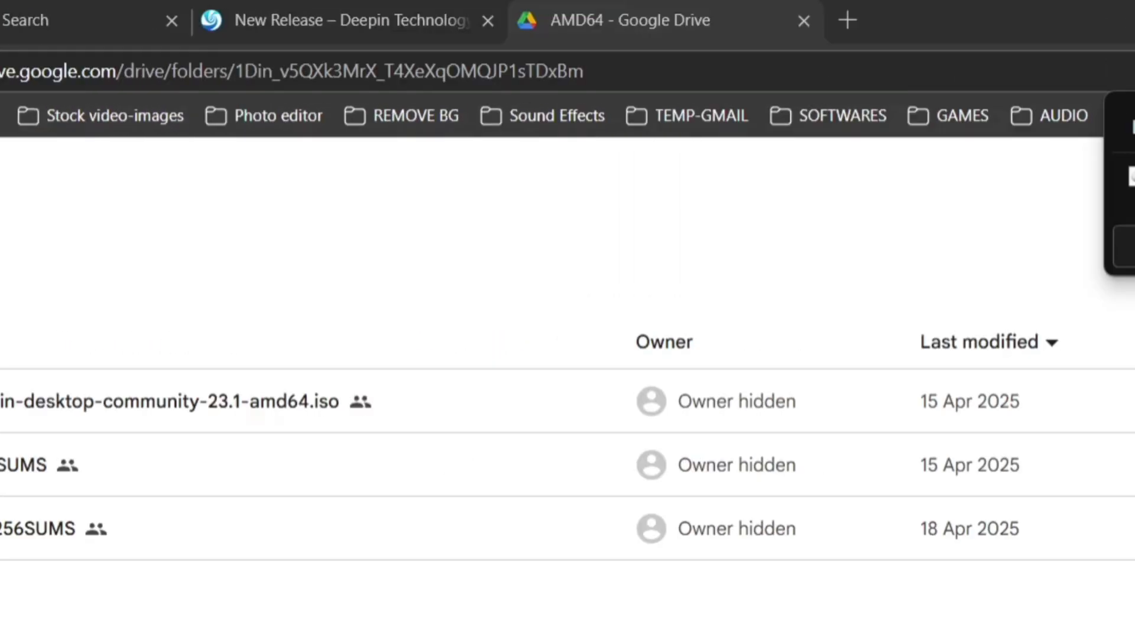
Search the web for 'ventoy' and open the official ventoy.net site.
click(746, 80)
text(ven)
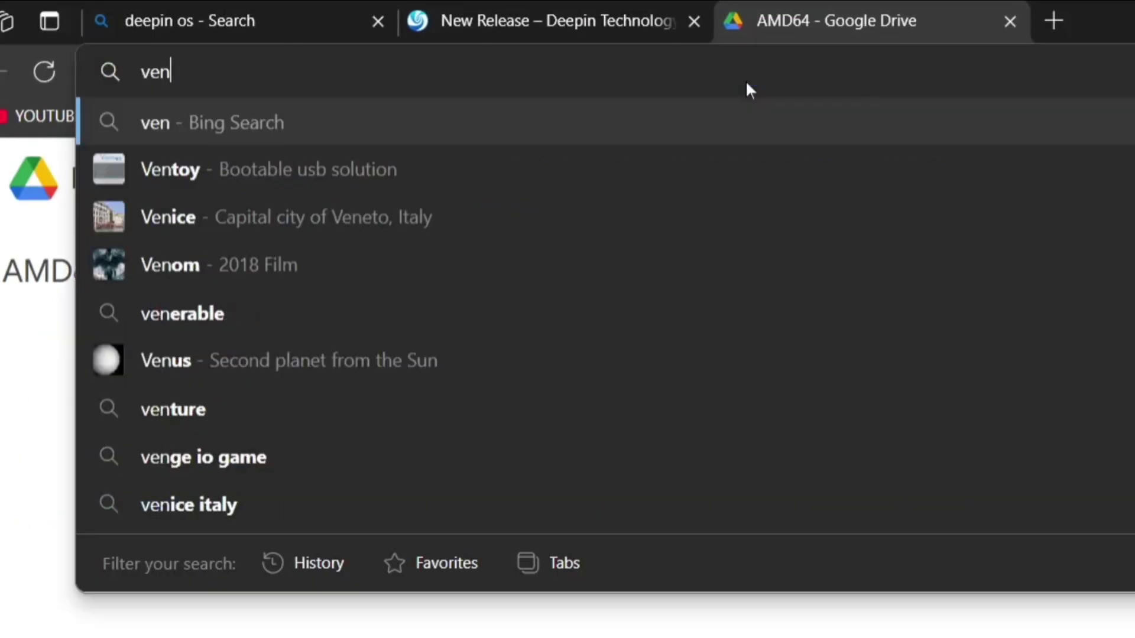
text(toy)
key(Return)
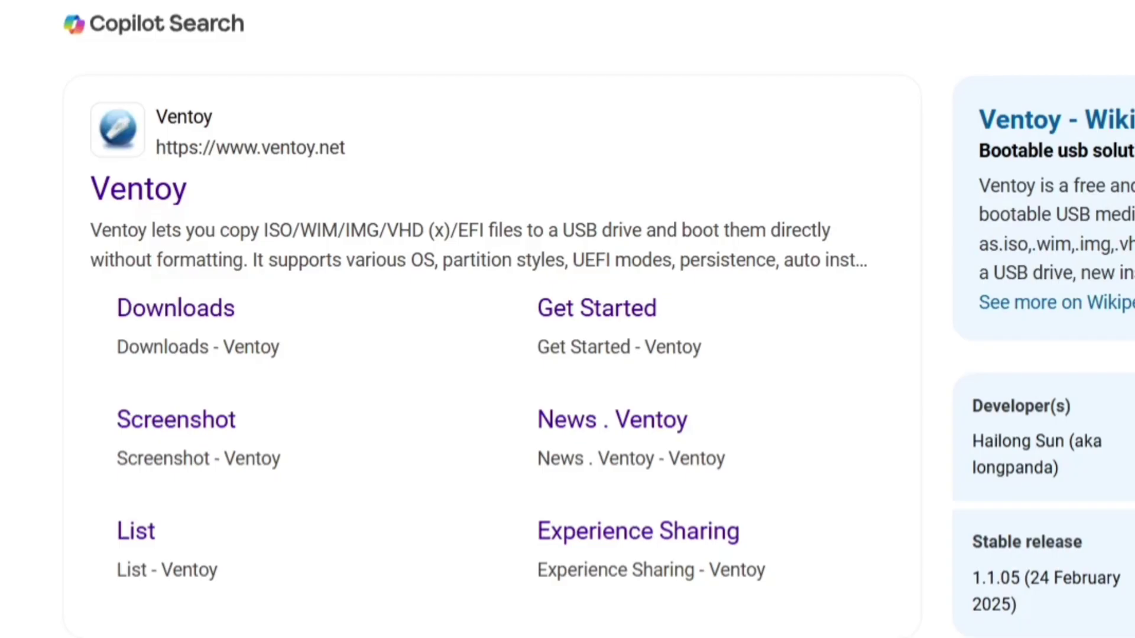
click(165, 197)
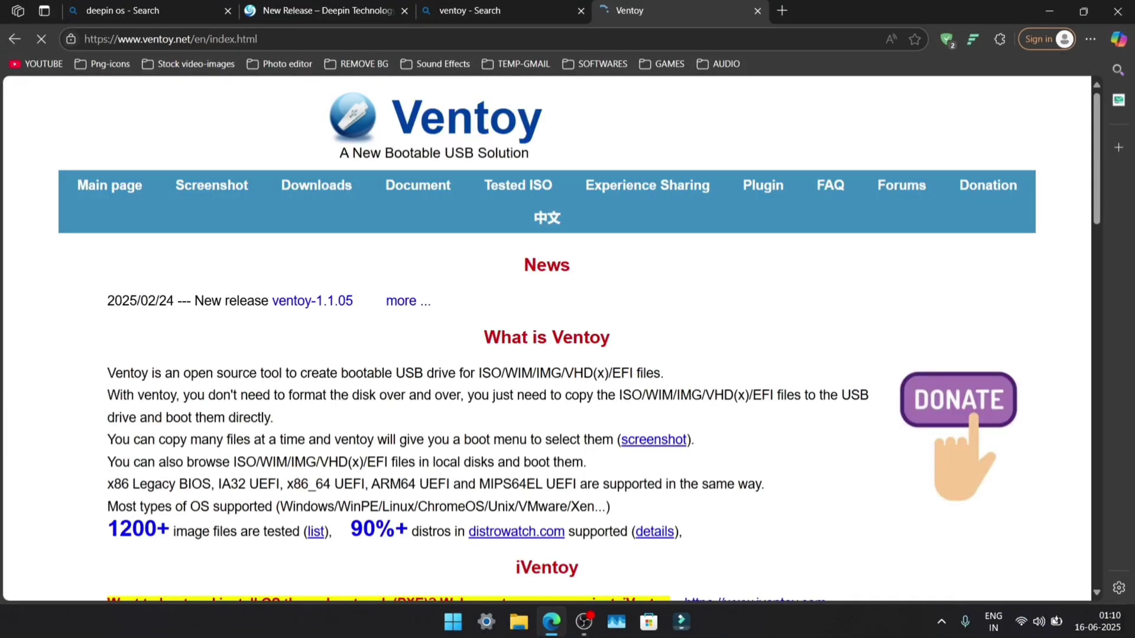
Download ventoy-1.1.05-windows.zip from the SourceForge files page linked under Downloads.
click(296, 202)
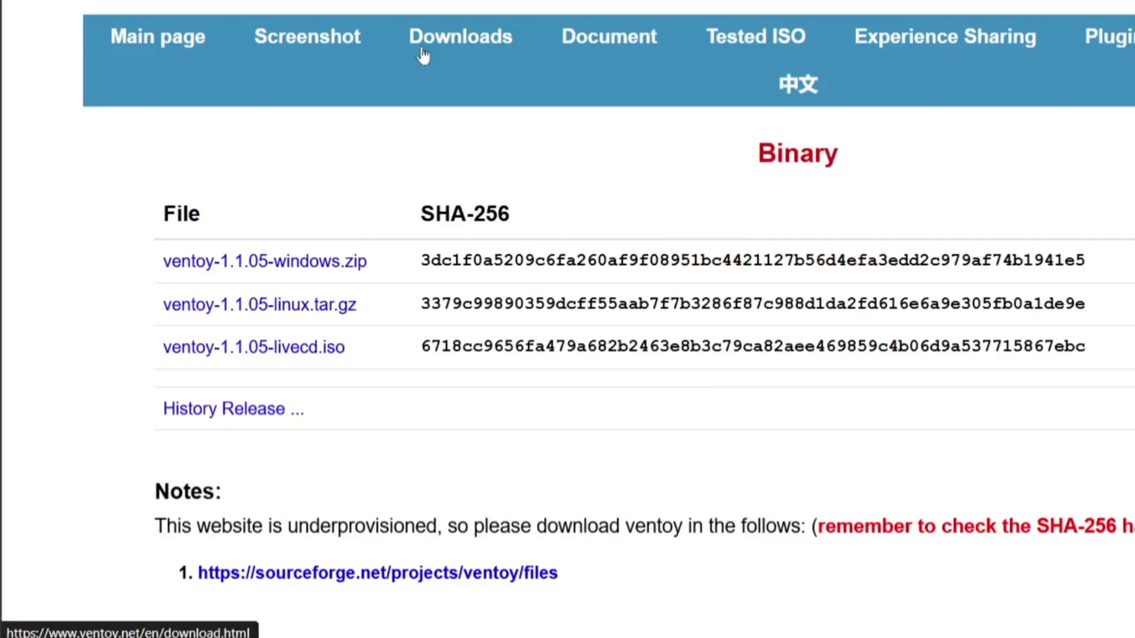
click(323, 242)
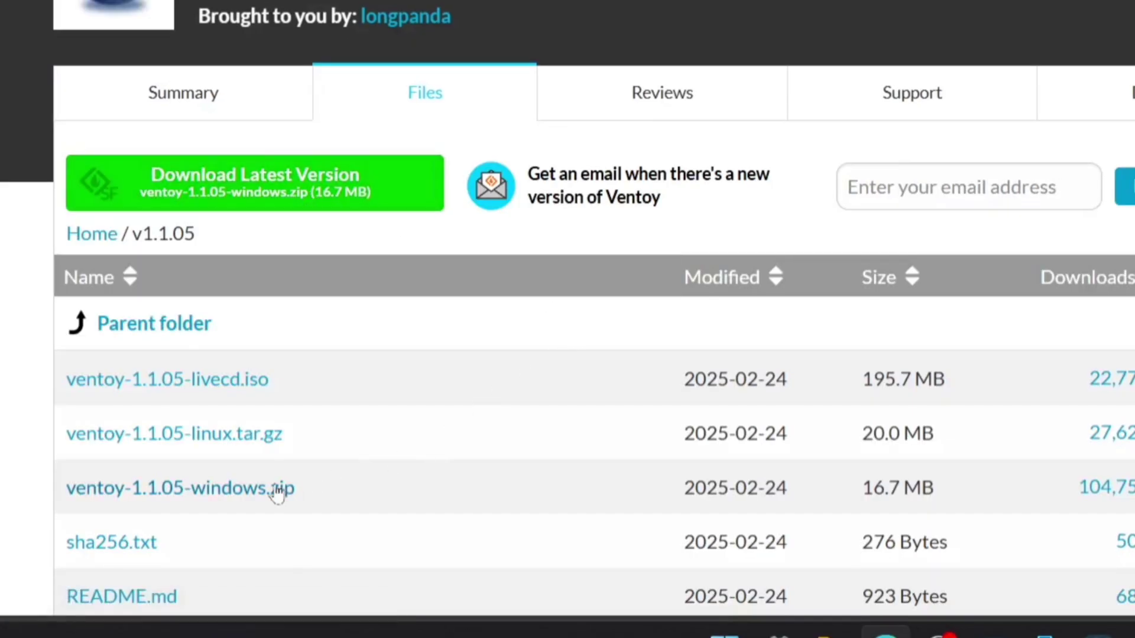
click(205, 505)
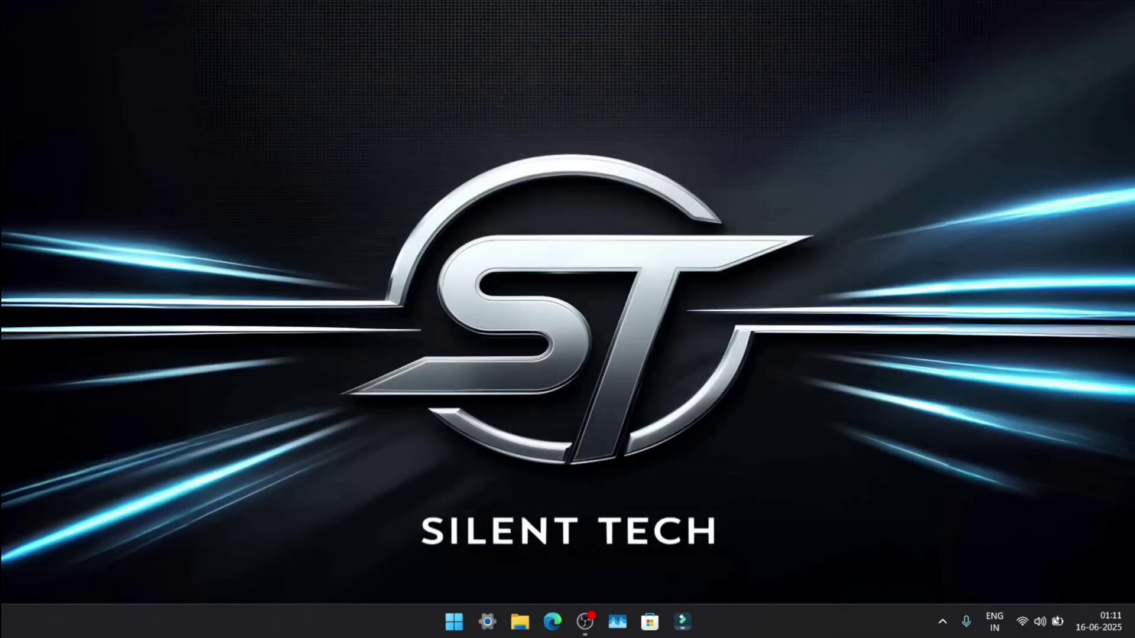
Extract ventoy-1.1.05-windows.zip in Downloads with WinRAR's Extract Here.
key(super+e)
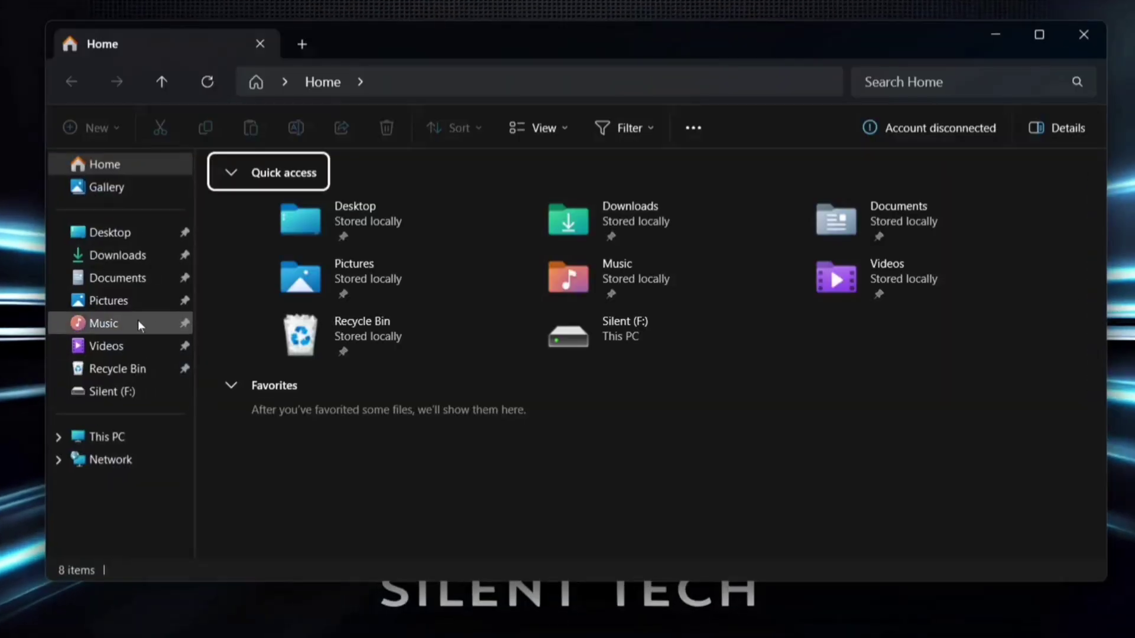
click(122, 255)
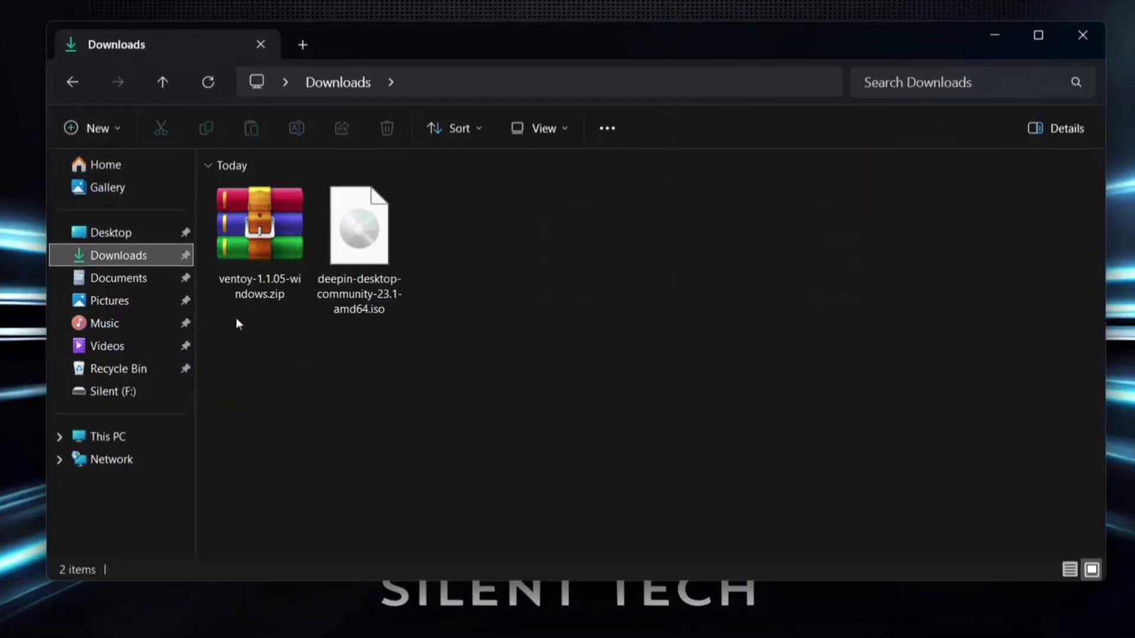
click(257, 290)
right_click(256, 287)
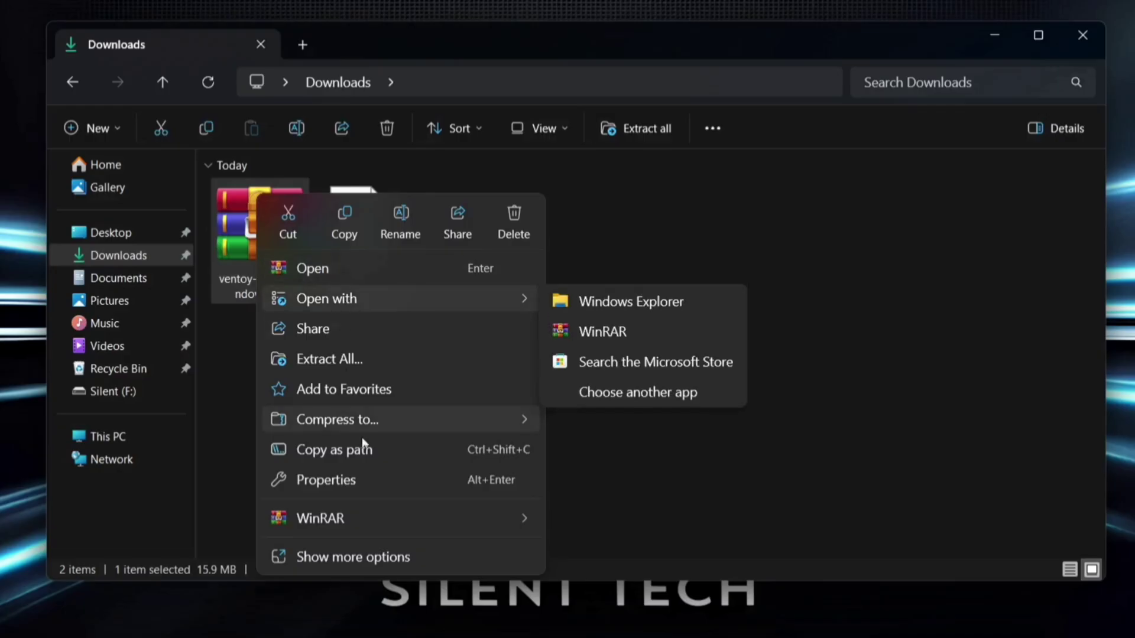
mouse_move(444, 520)
click(622, 614)
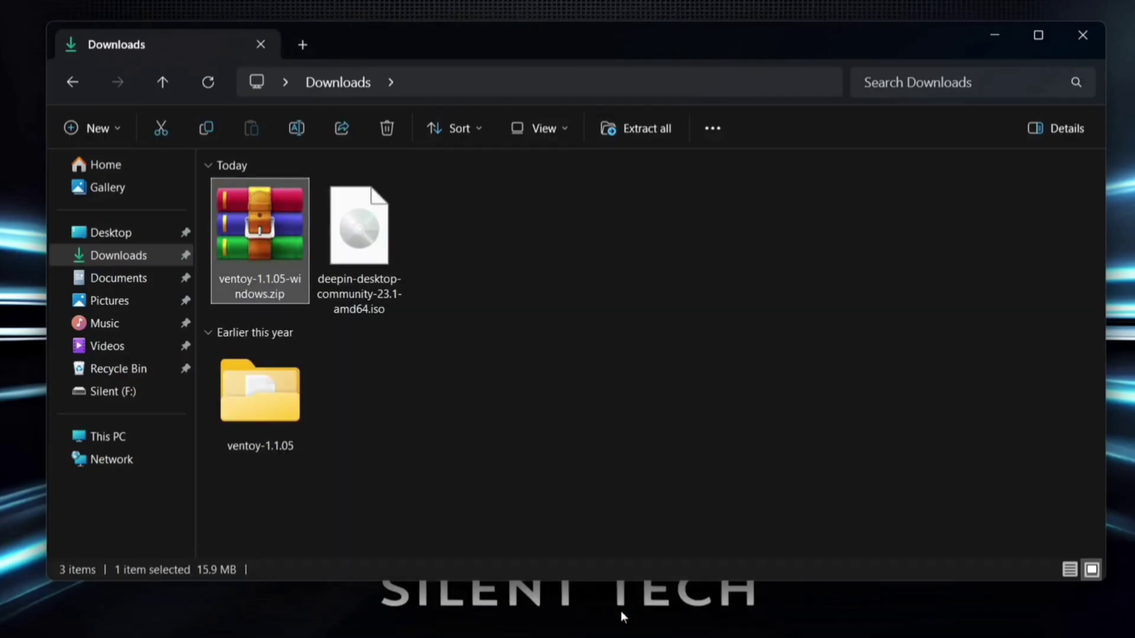
Run Ventoy2Disk.exe from the ventoy-1.1.05 folder as administrator.
double_click(265, 395)
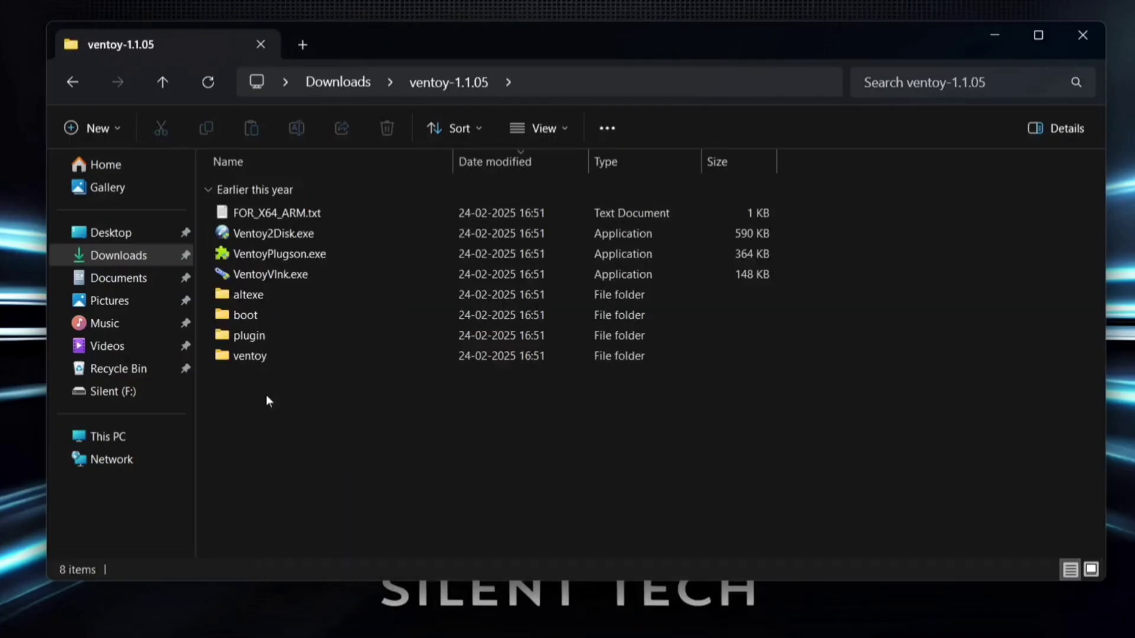
right_click(289, 237)
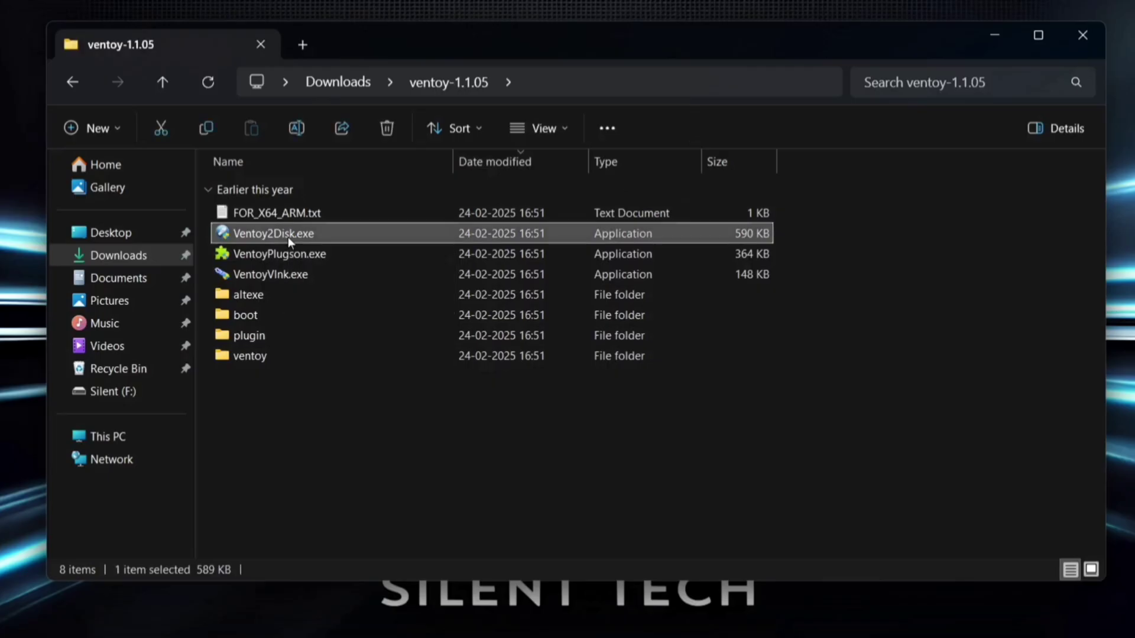
click(385, 331)
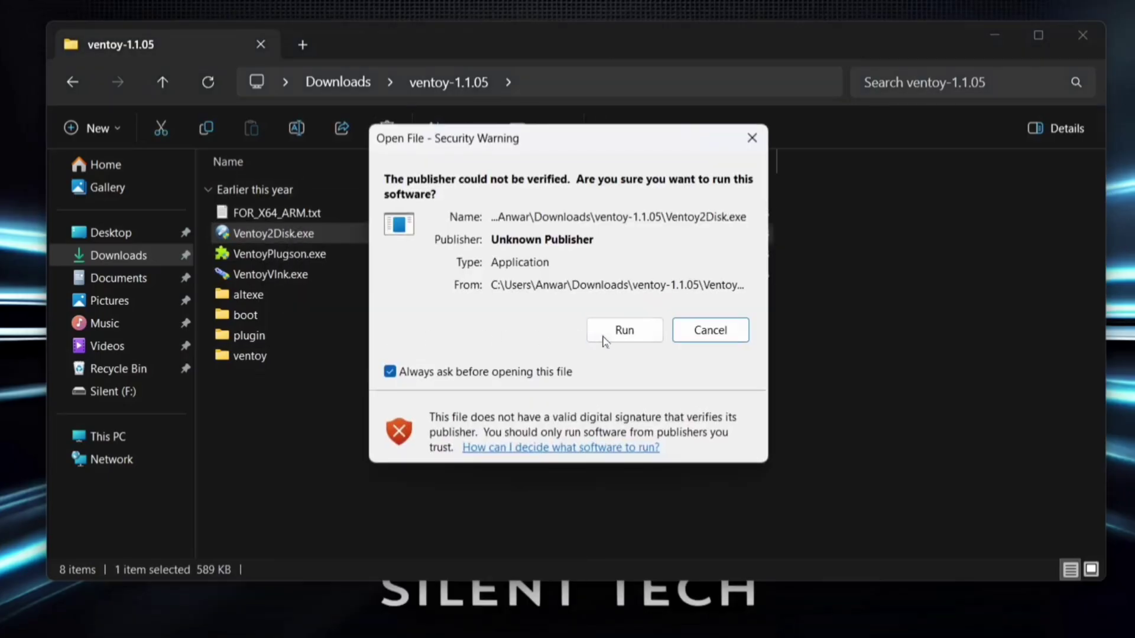
click(606, 335)
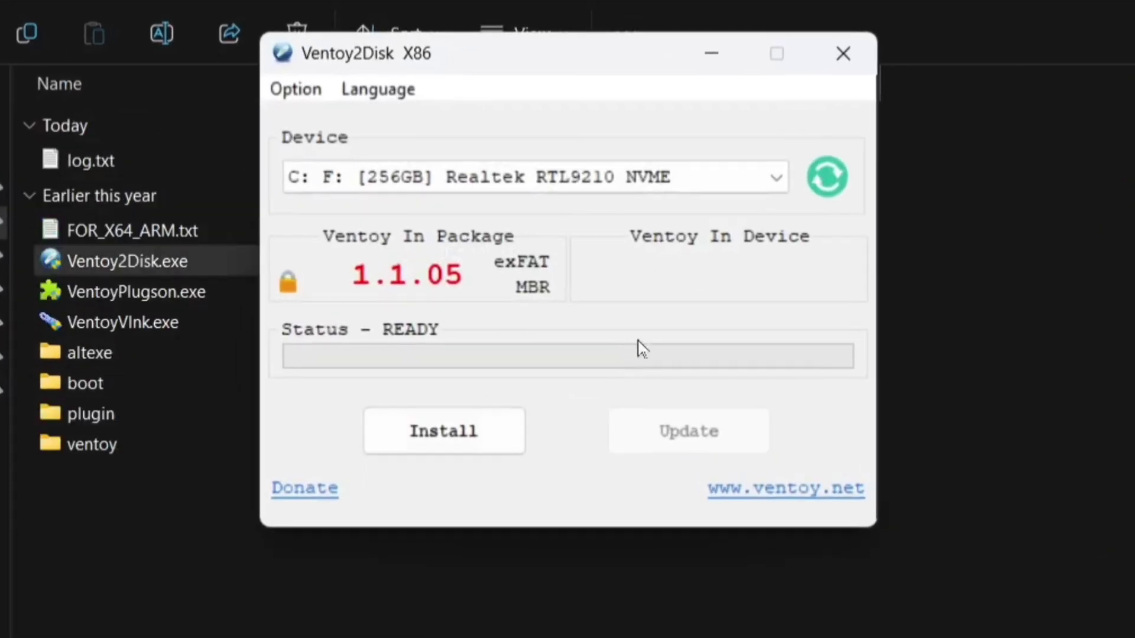
Install Ventoy 1.1.05 onto the G: 32GB SanDisk USB drive, accepting both erase warnings.
click(733, 185)
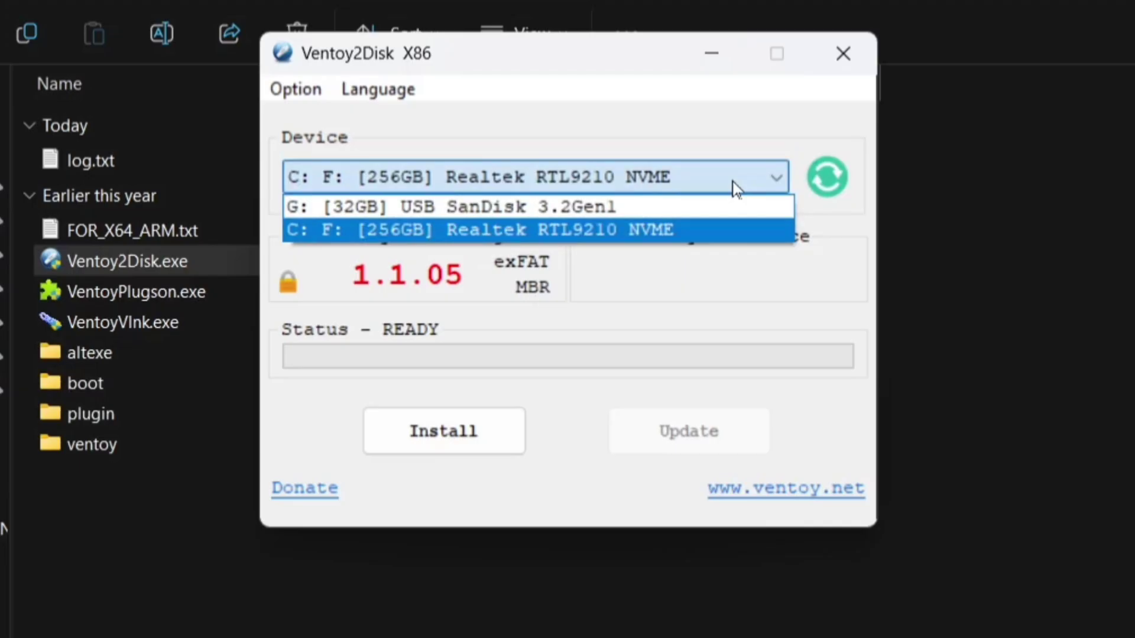
click(690, 206)
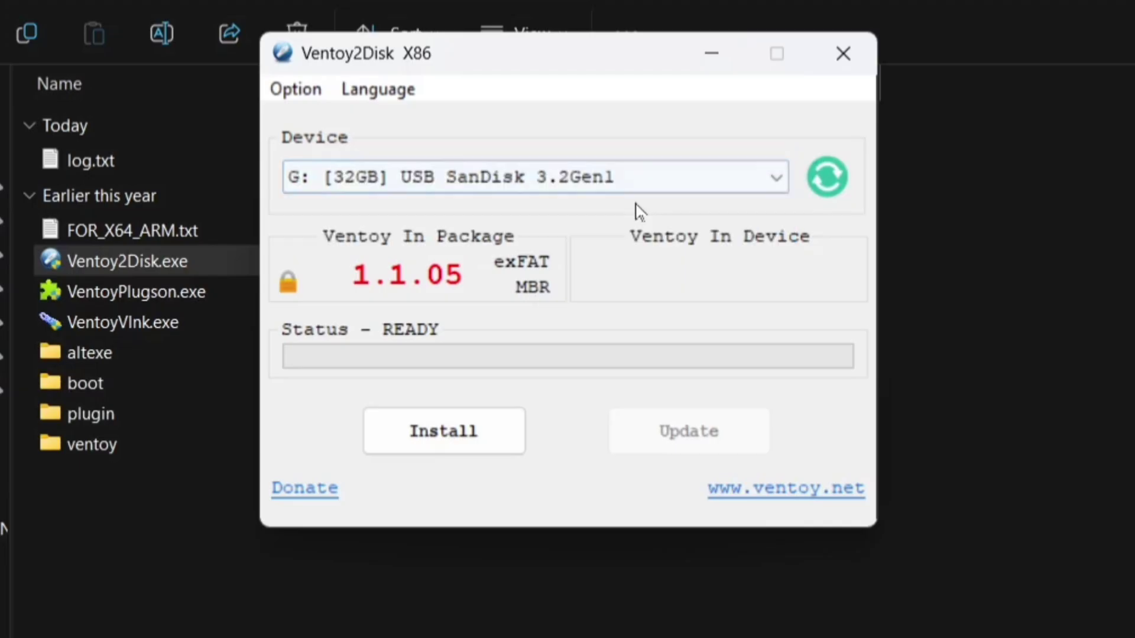
click(455, 440)
click(658, 401)
click(657, 403)
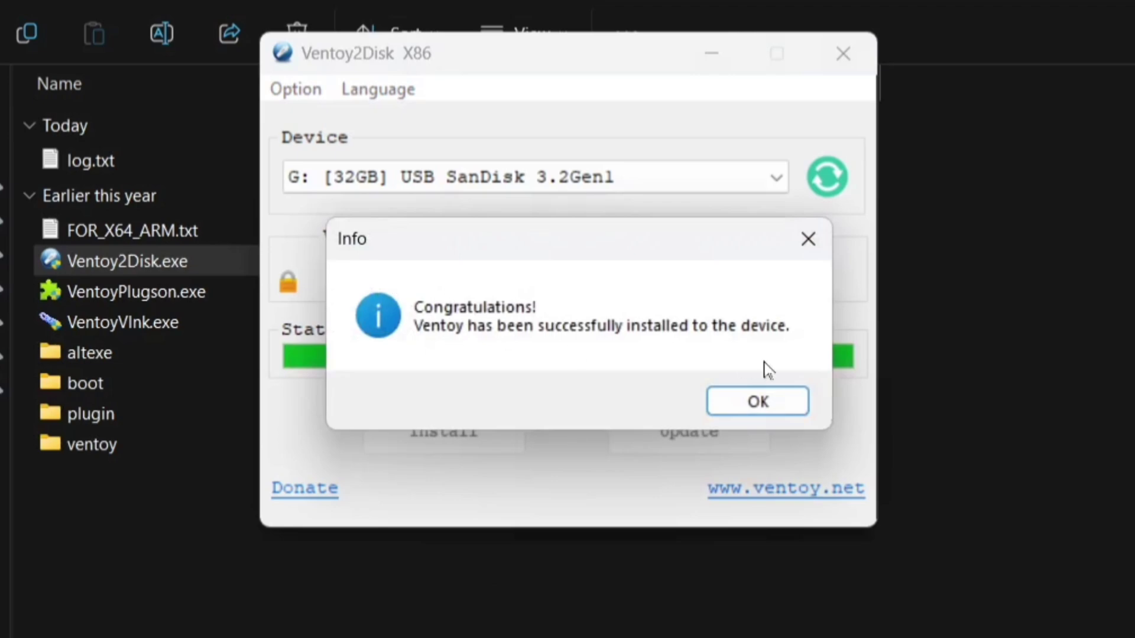
click(749, 403)
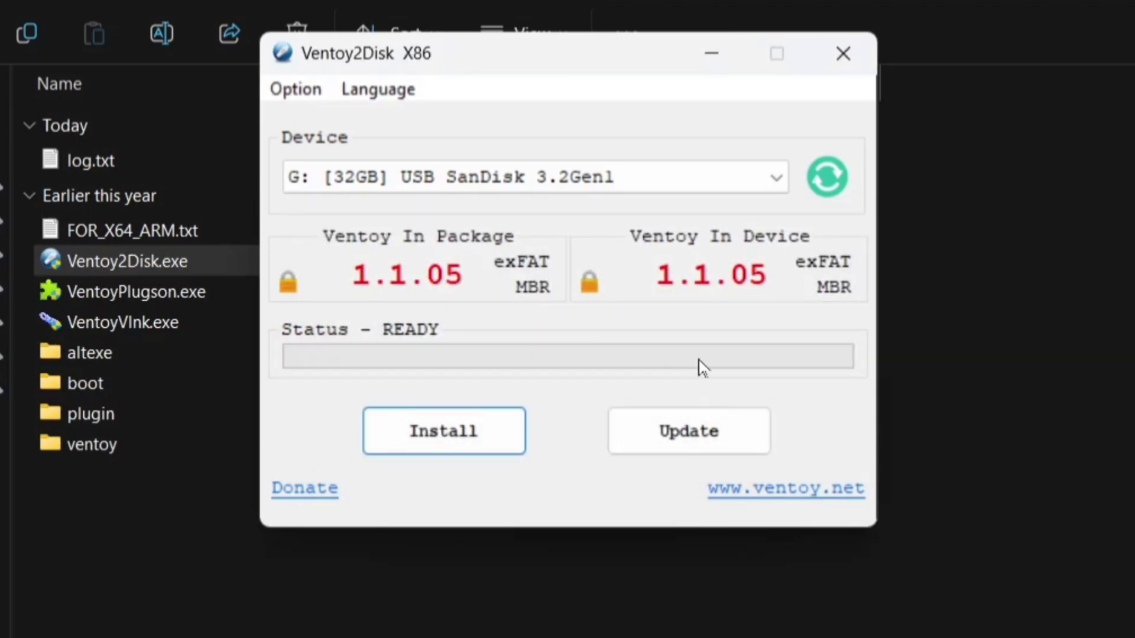
Close Ventoy2Disk and copy deepin-desktop-community-23.1-amd64.iso from Downloads.
click(817, 70)
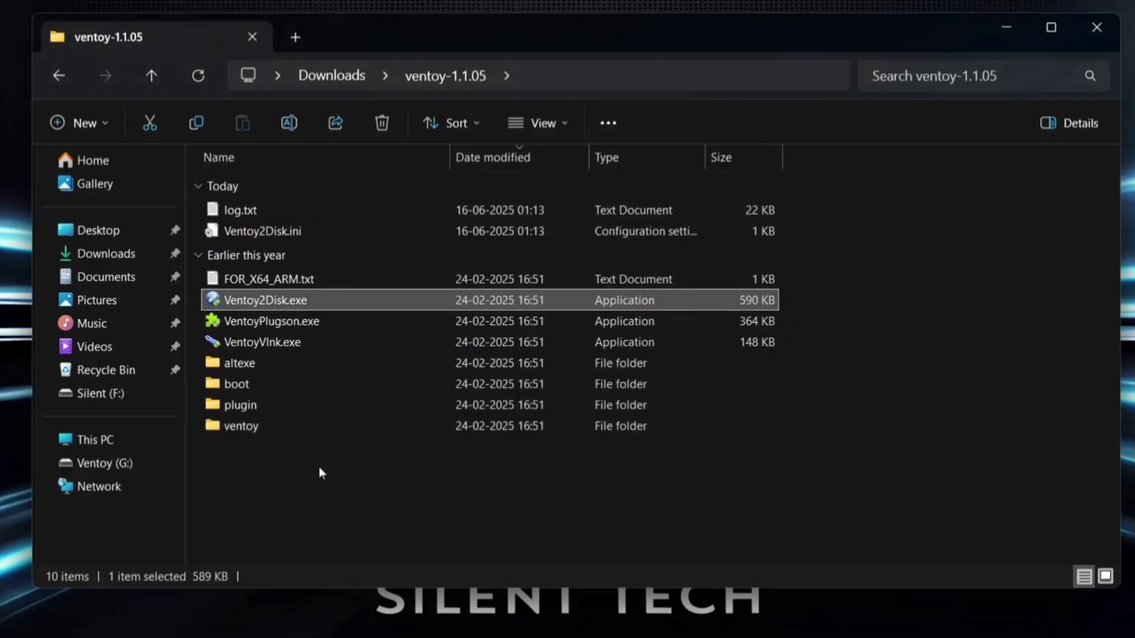
click(118, 254)
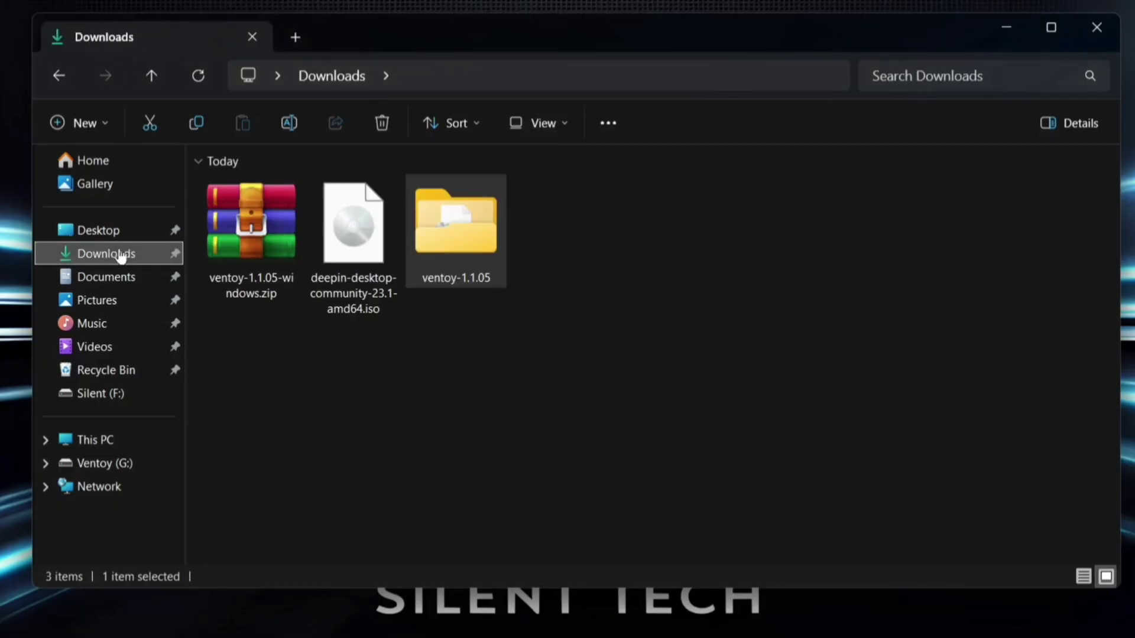
click(325, 265)
right_click(325, 265)
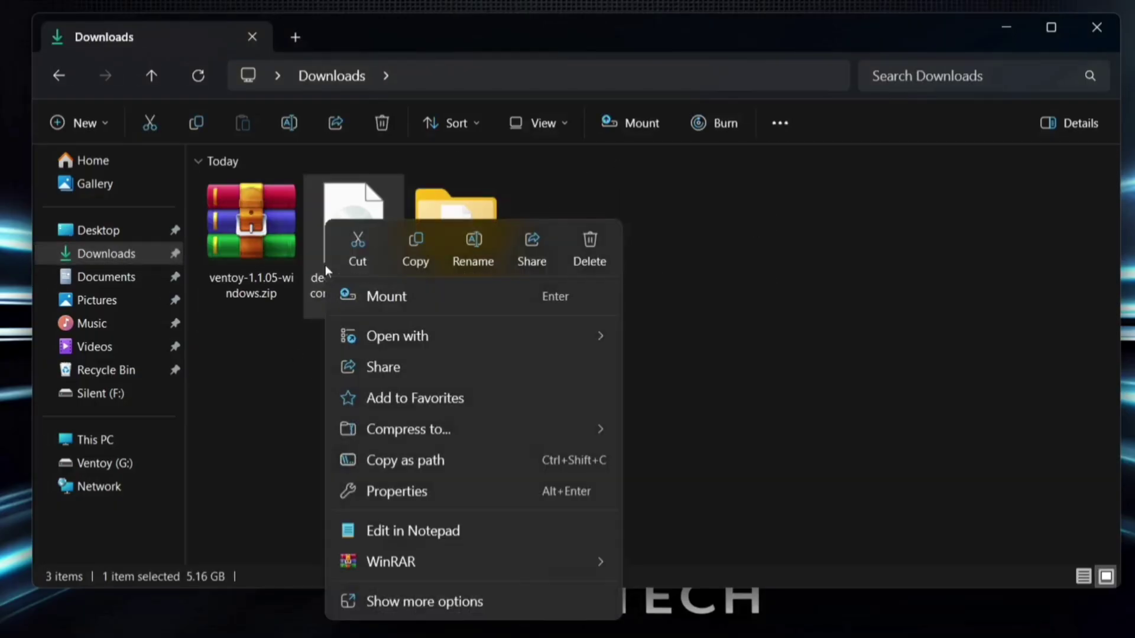
click(410, 260)
Paste the deepin ISO onto the Ventoy (G:) drive and close File Explorer.
click(118, 441)
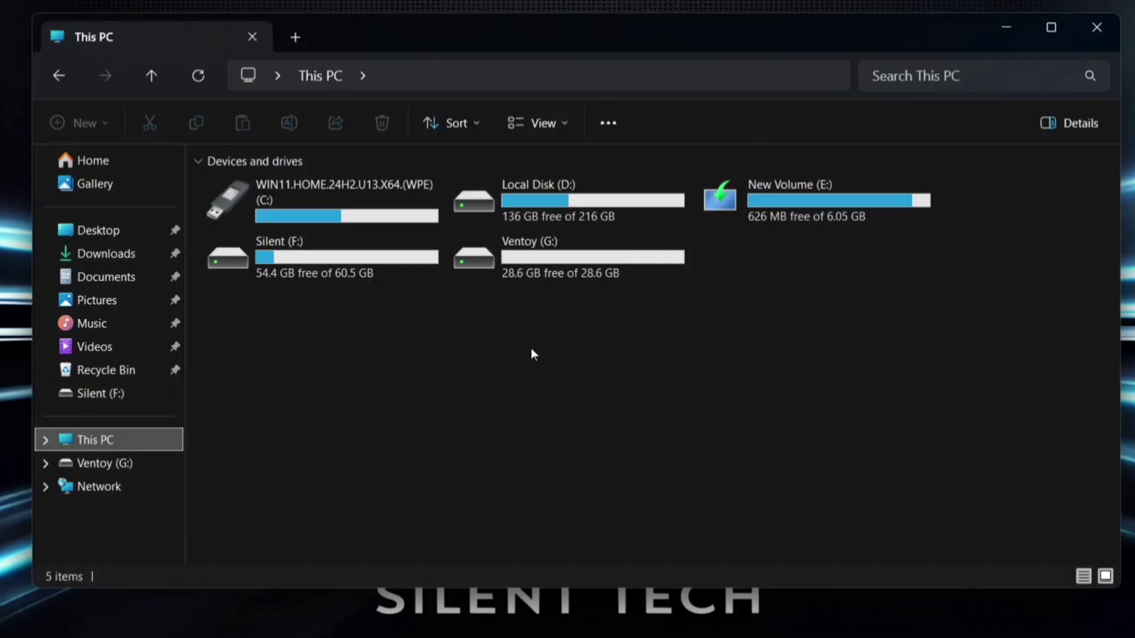
double_click(536, 261)
right_click(472, 324)
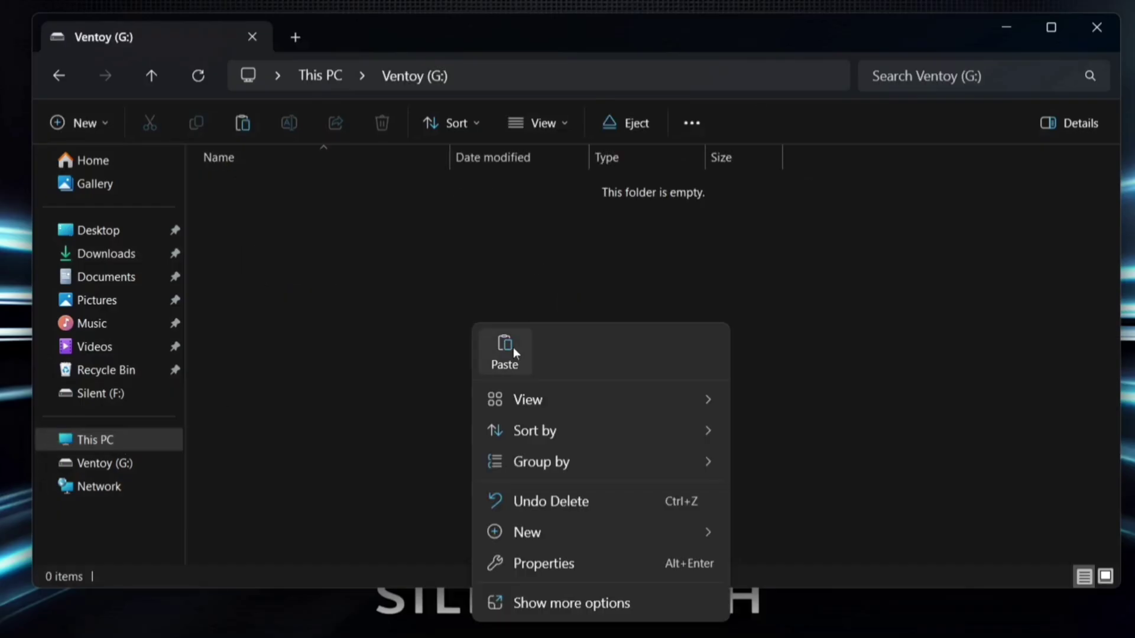
click(513, 351)
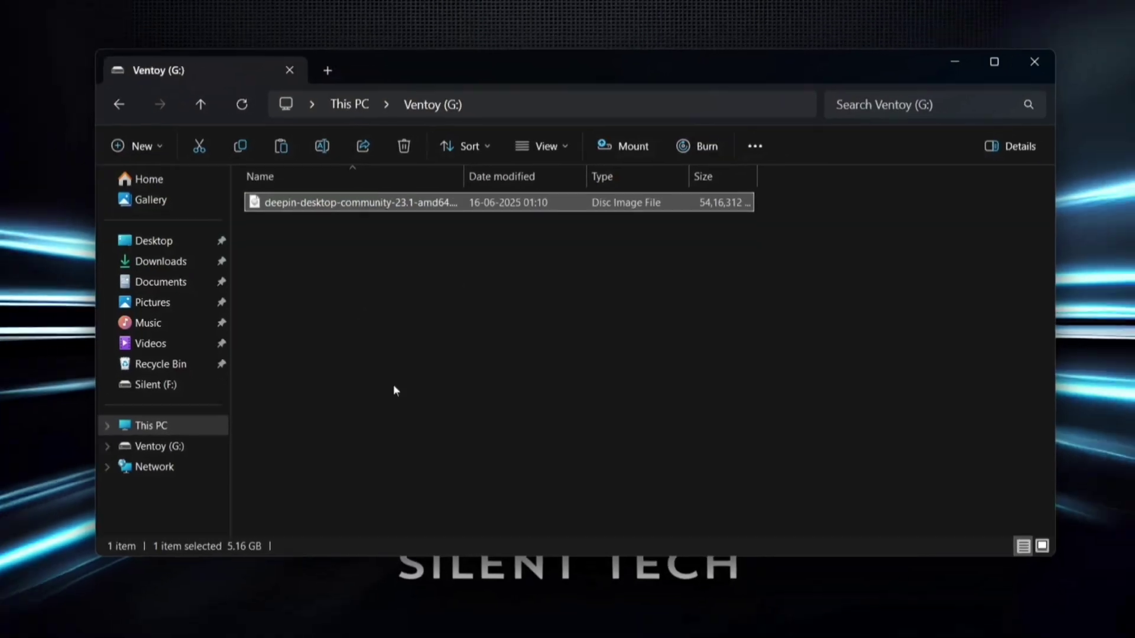
click(1034, 61)
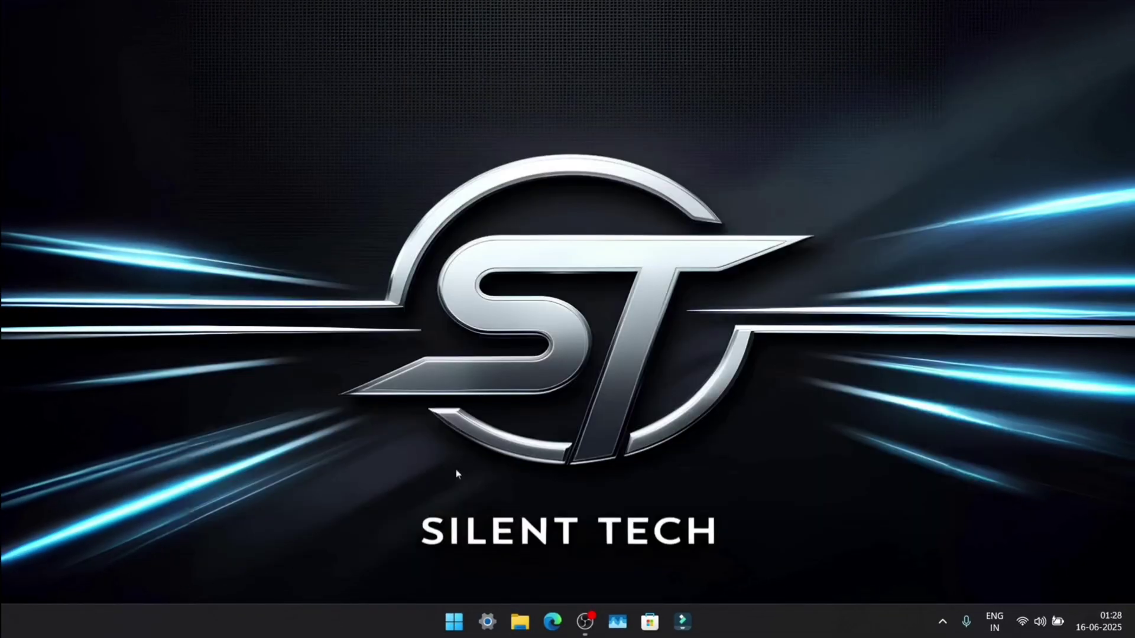
Restart the computer and boot from the USB drive via the F12 boot menu.
click(446, 620)
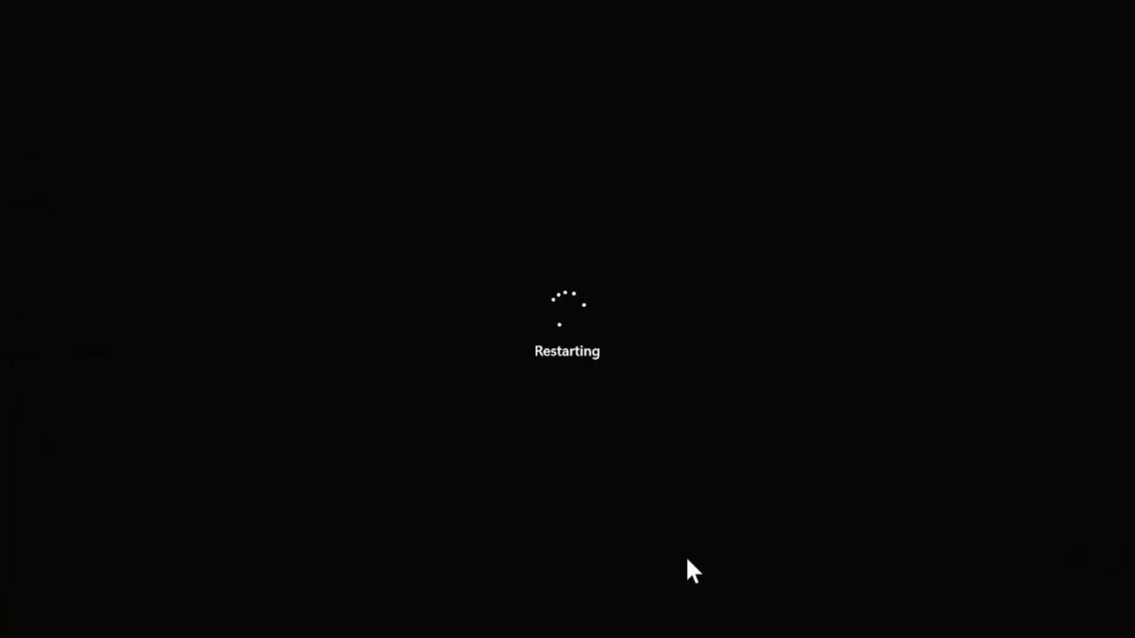
key(F12)
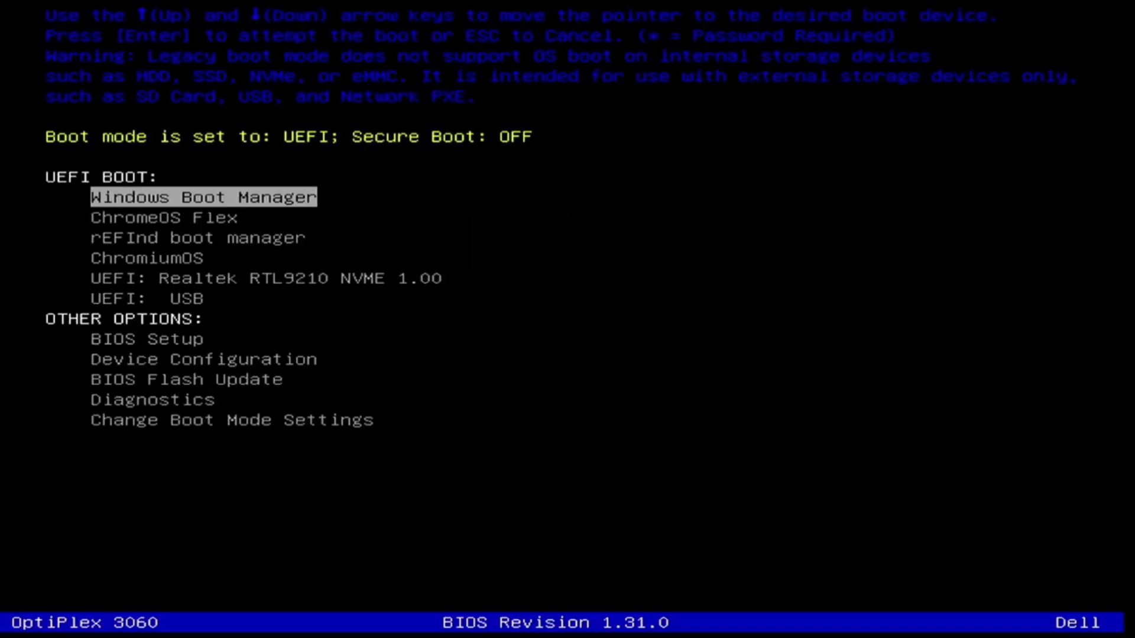
key(Down)
key(Down)
key(Down)
key(Down)
key(Down)
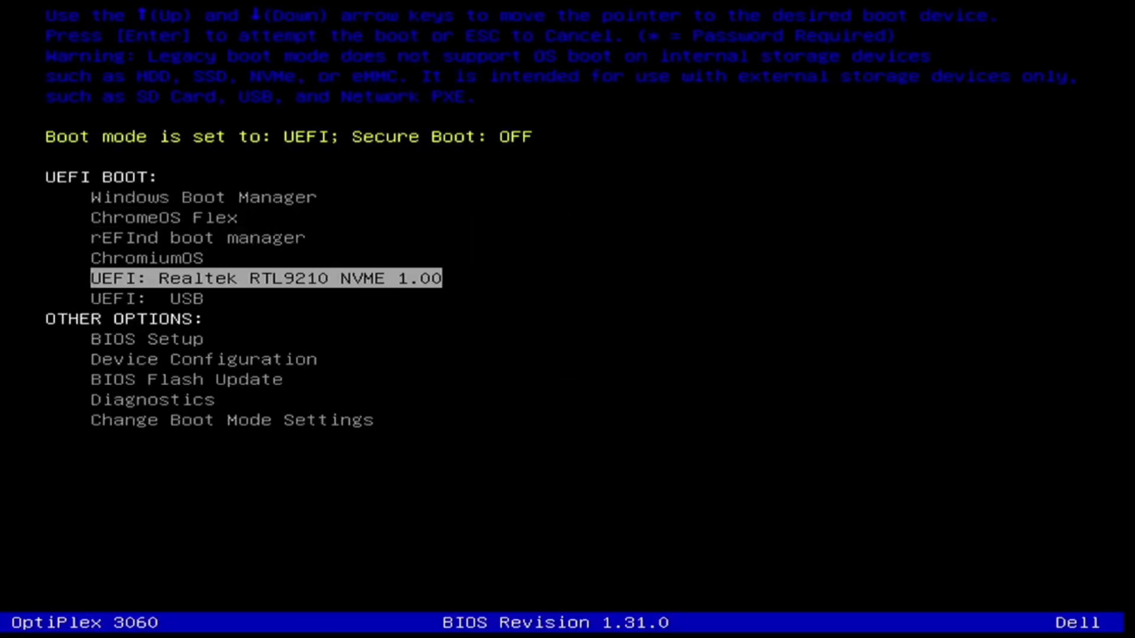
key(Return)
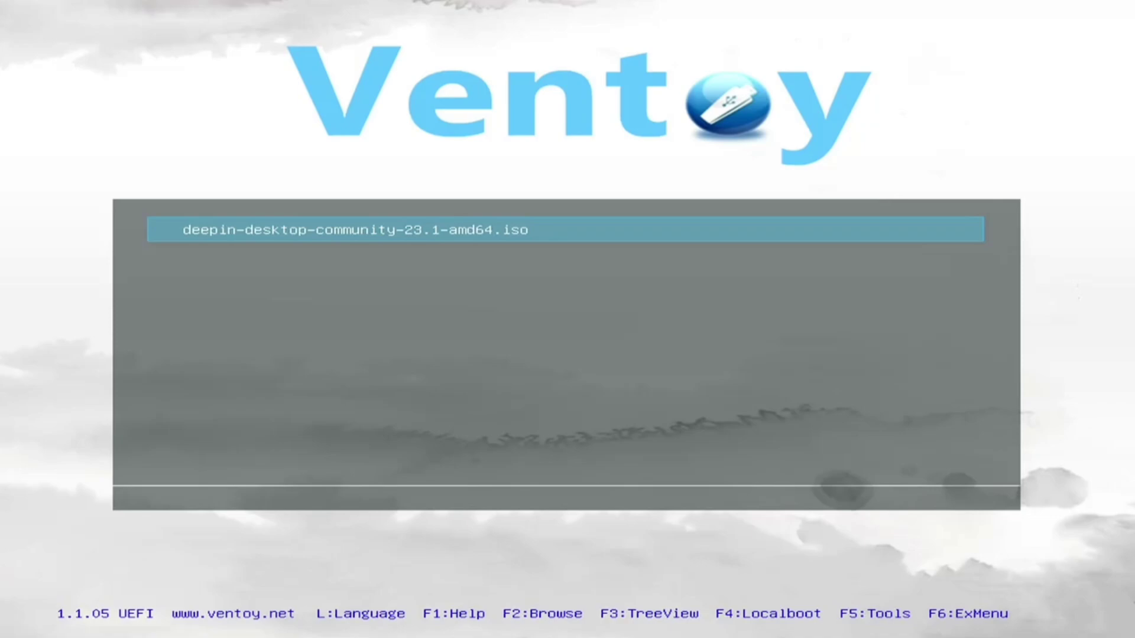
Choose the deepin ISO in Ventoy and boot 'Install Deepin 23.1 with kernel 6.6 desktop'.
key(Return)
key(Return)
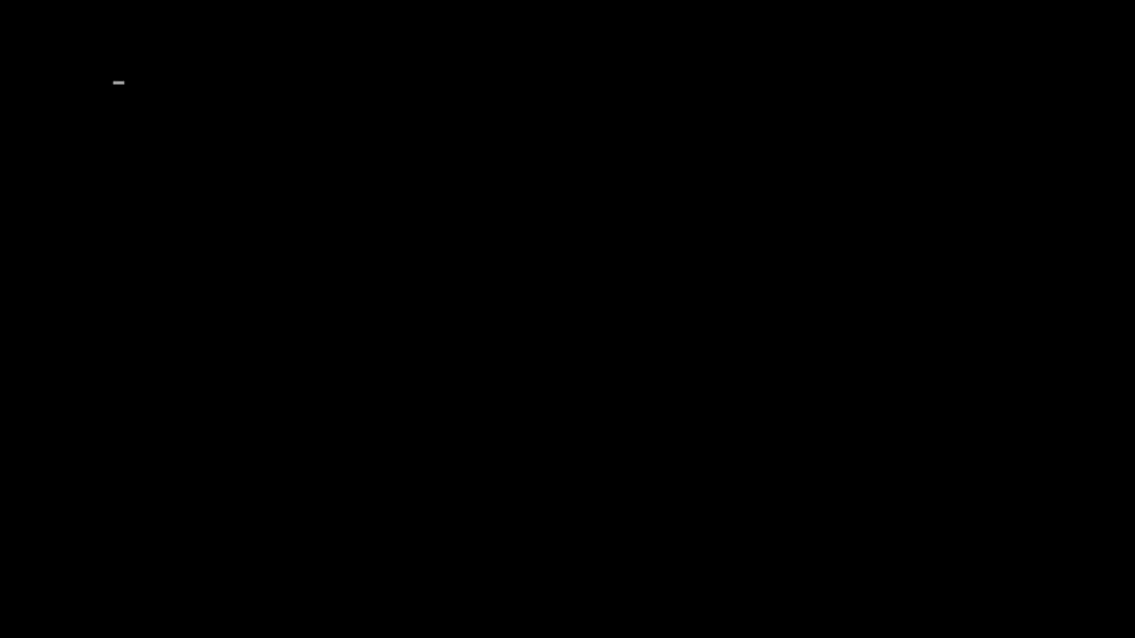
key(Down)
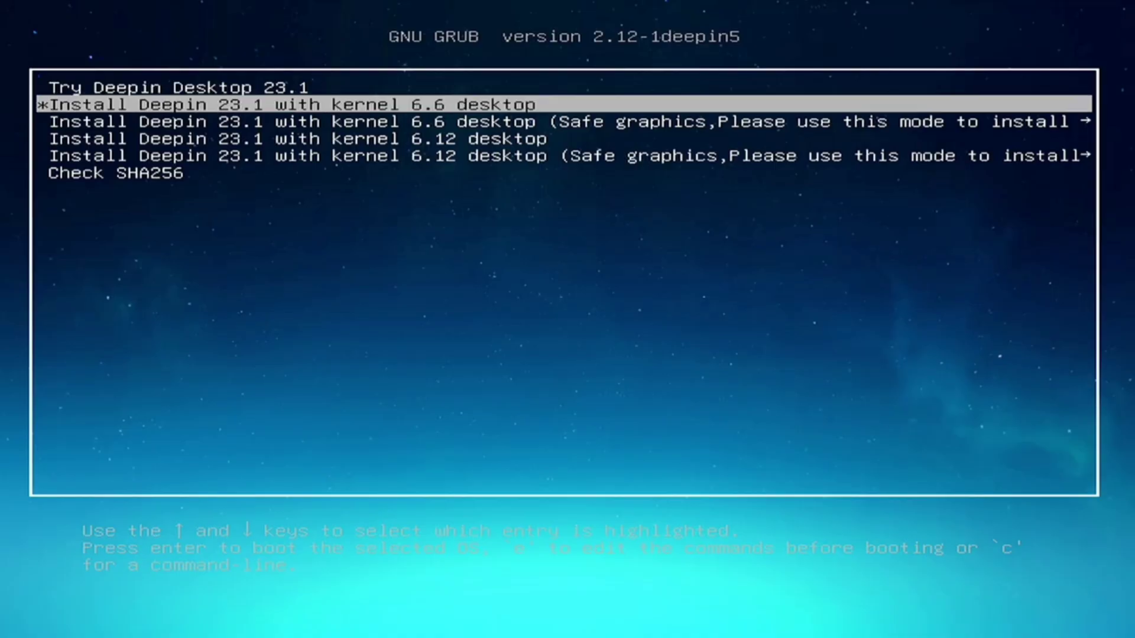
key(Return)
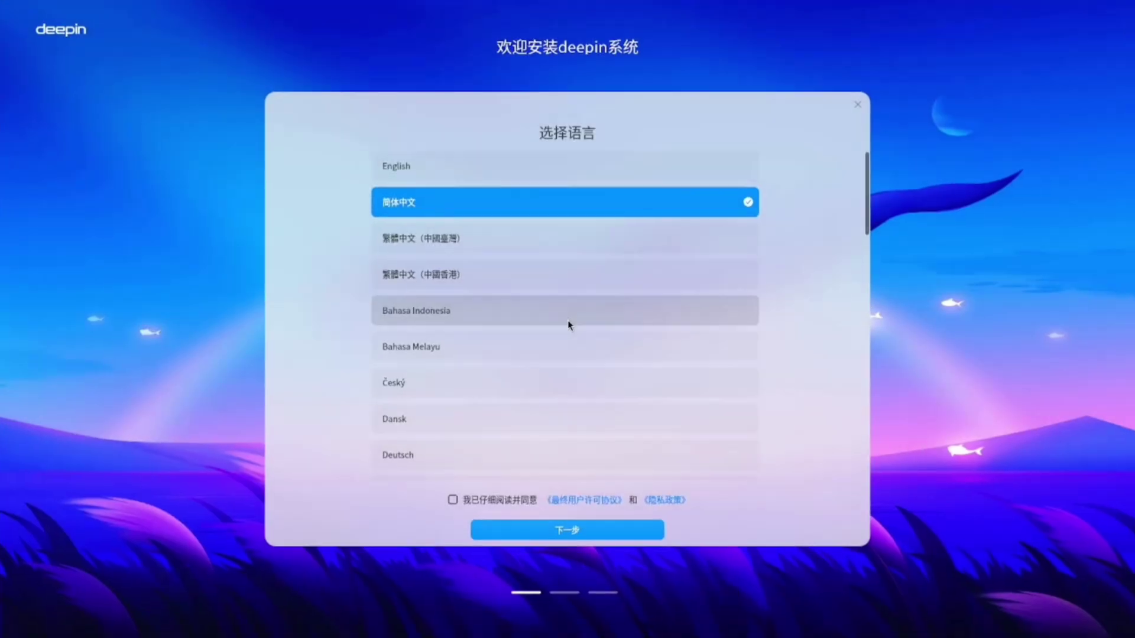
Choose English, accept the agreement, and target the whole NFORCE 238.5GiB disk with Full Disk.
click(627, 160)
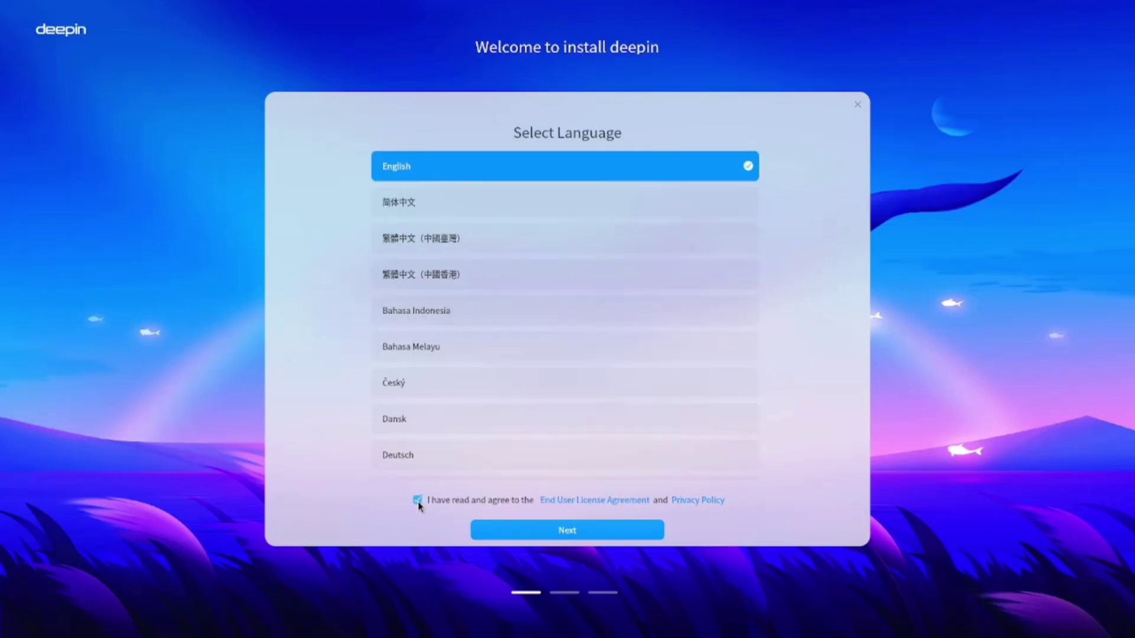
click(509, 529)
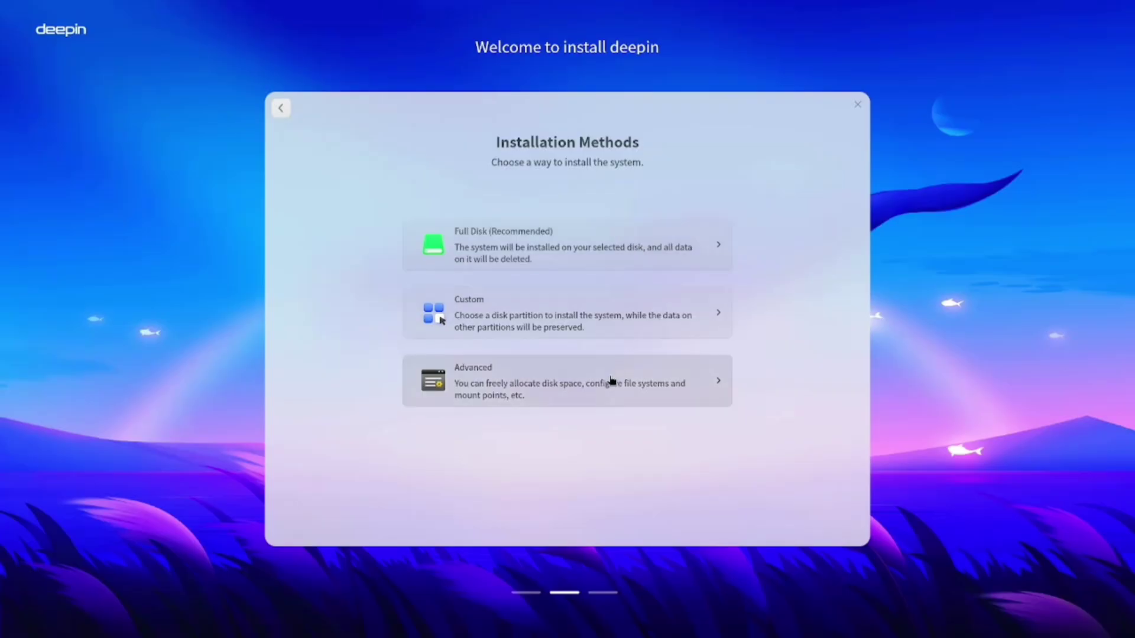
click(621, 244)
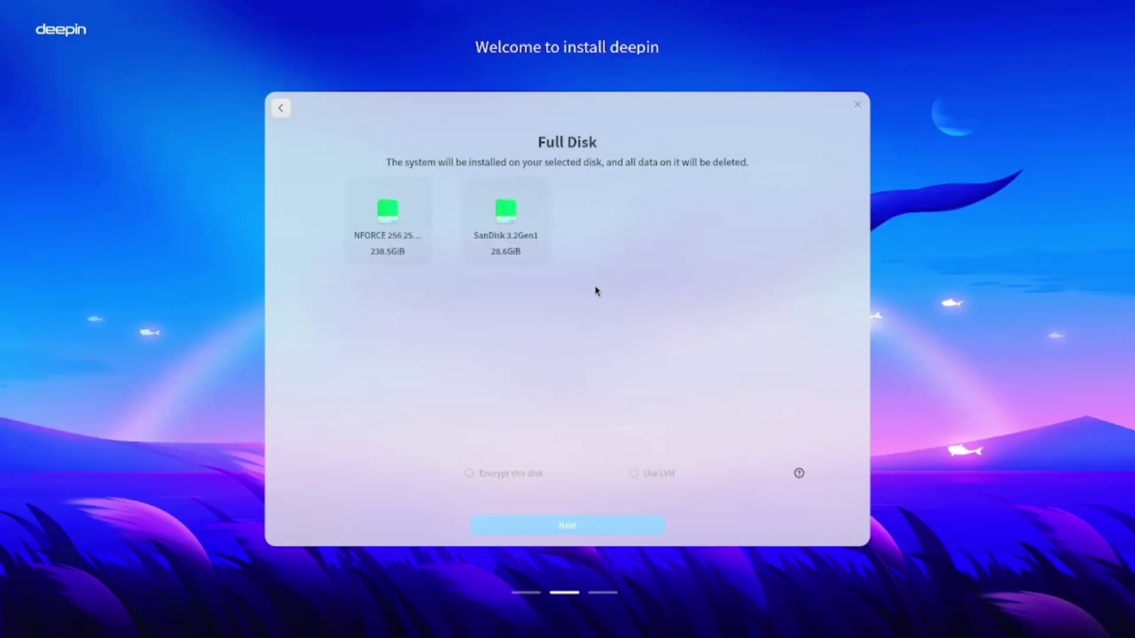
click(396, 239)
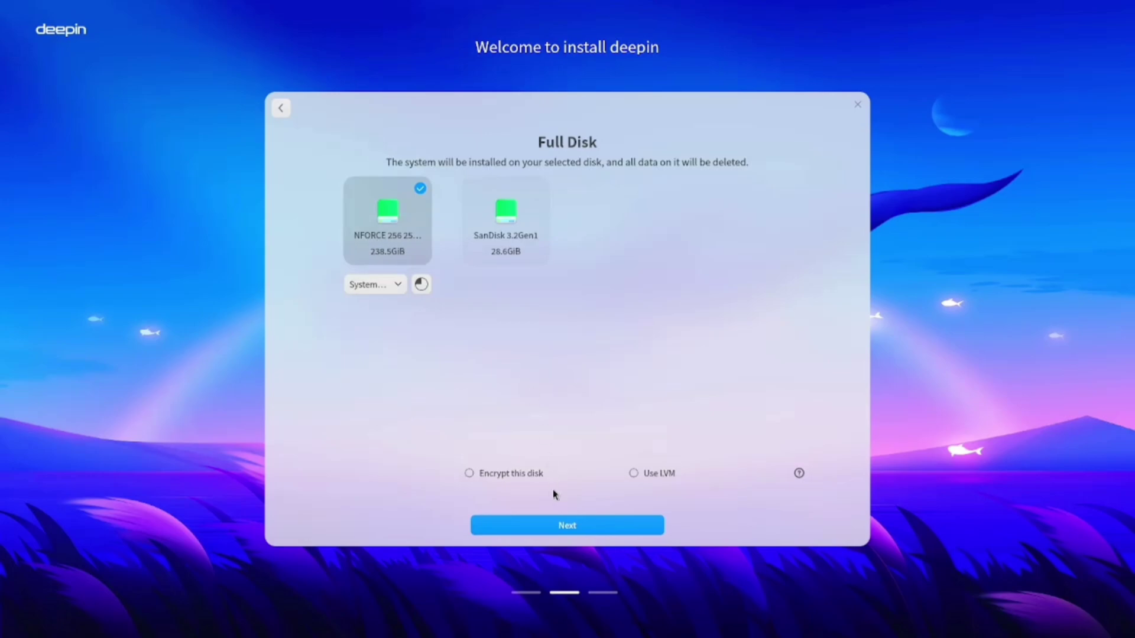
Start the deepin installation and reboot once it finishes.
click(557, 526)
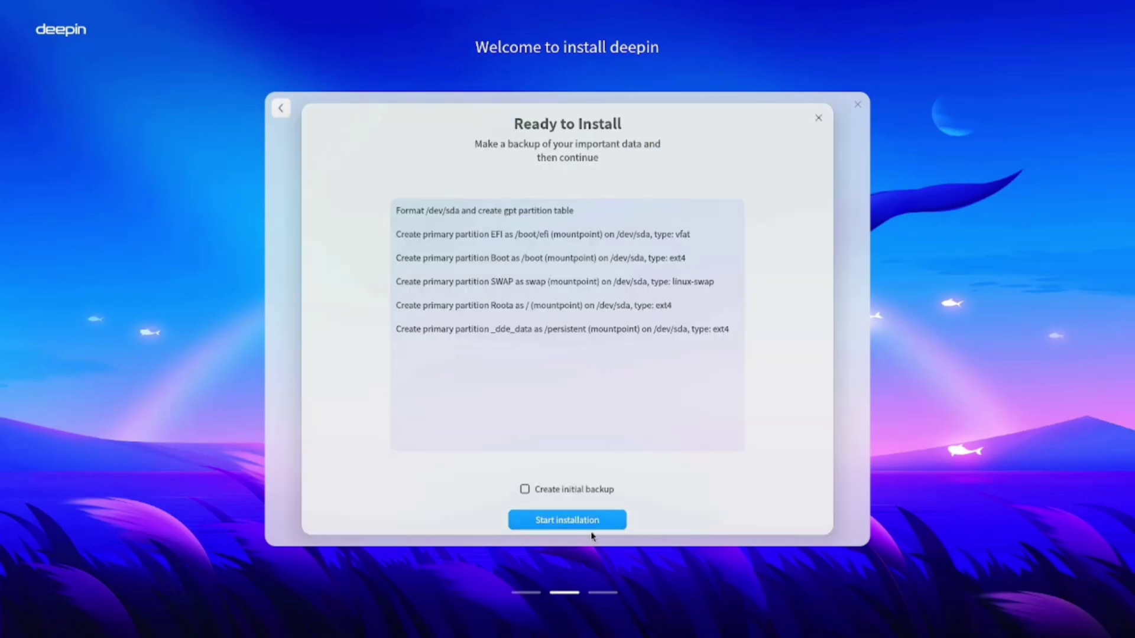
click(584, 525)
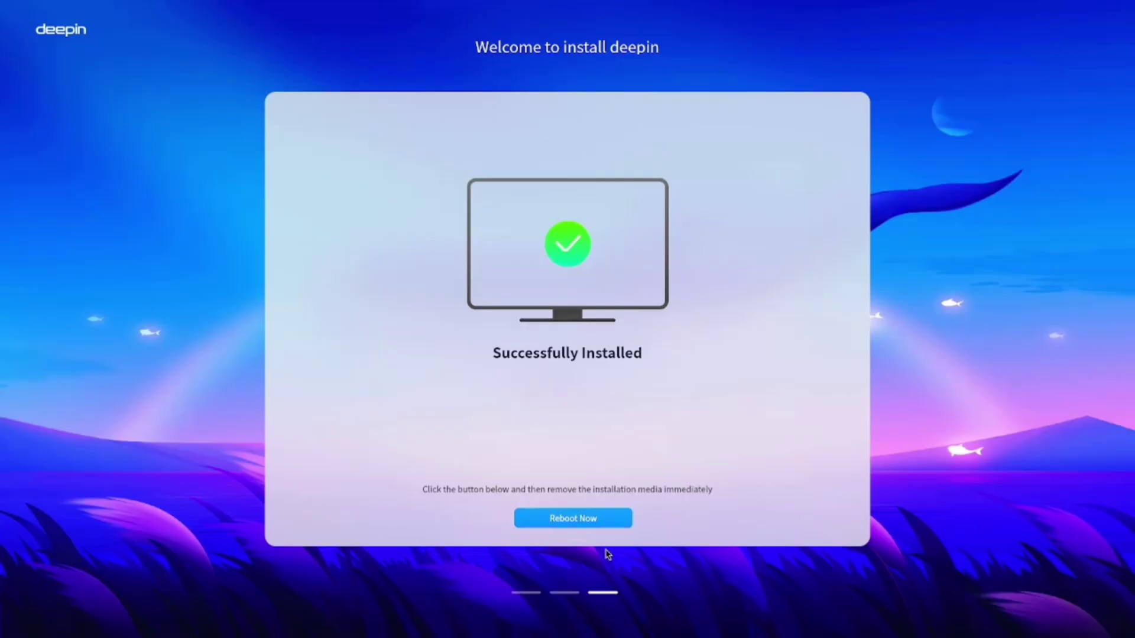
key(Return)
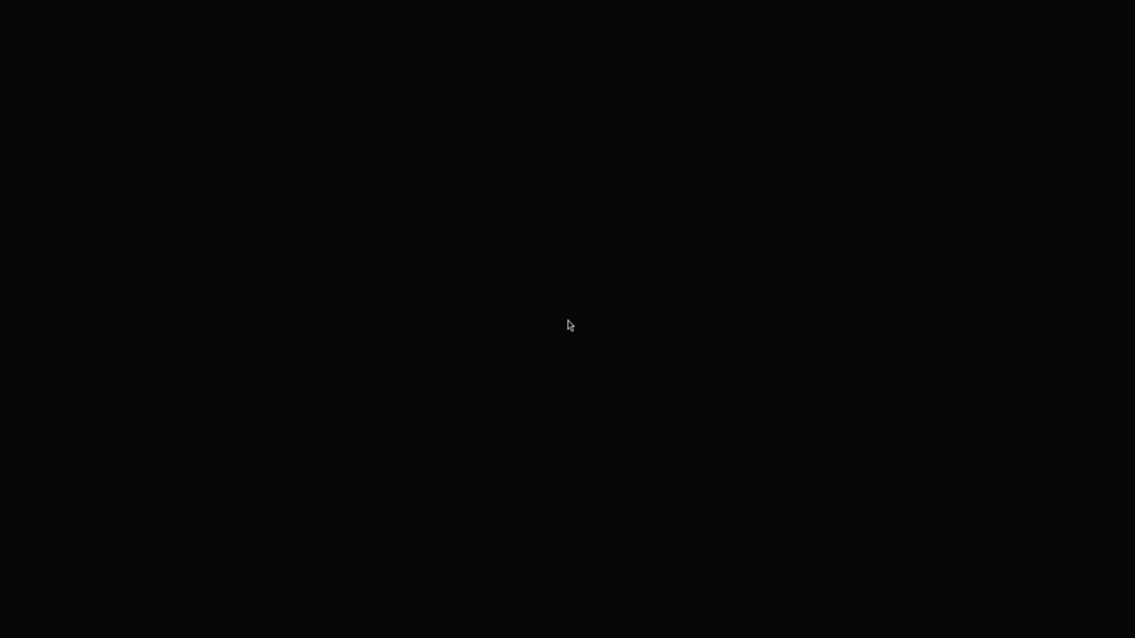
Create the account with the chosen username and password entered twice, then finish setup.
text(An)
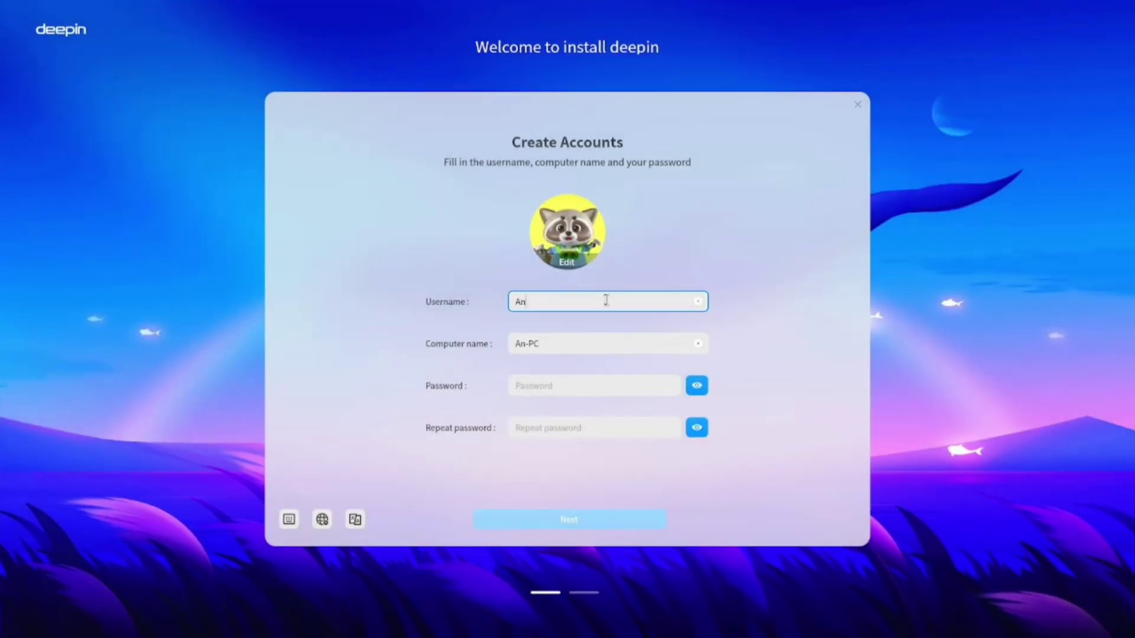
text(war)
click(586, 390)
text(1234)
click(566, 428)
text(1234)
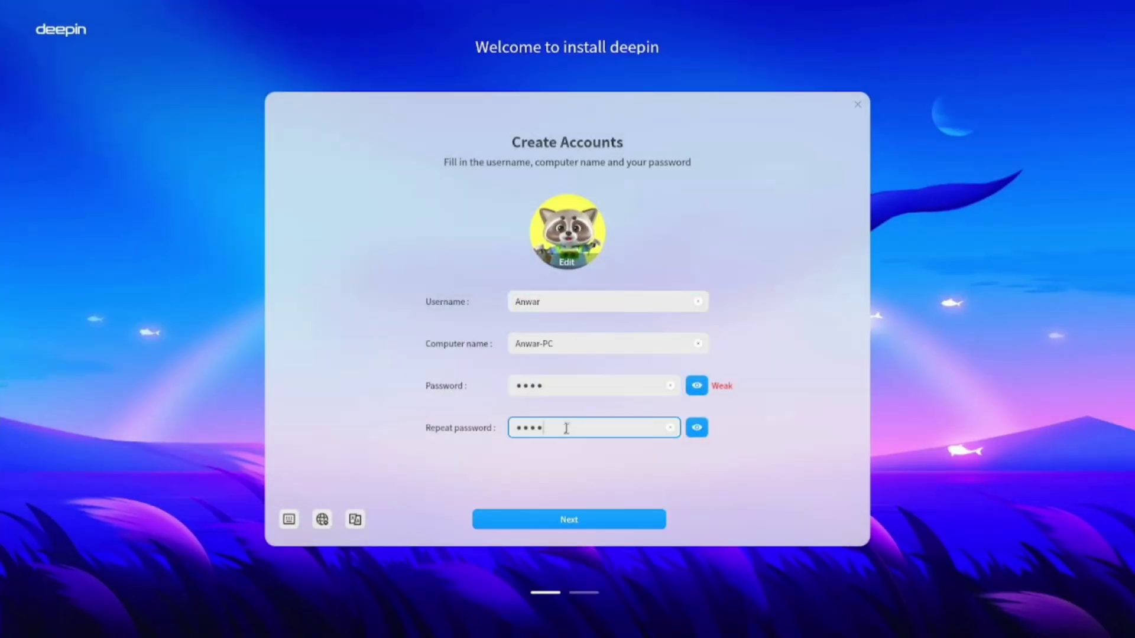
click(531, 518)
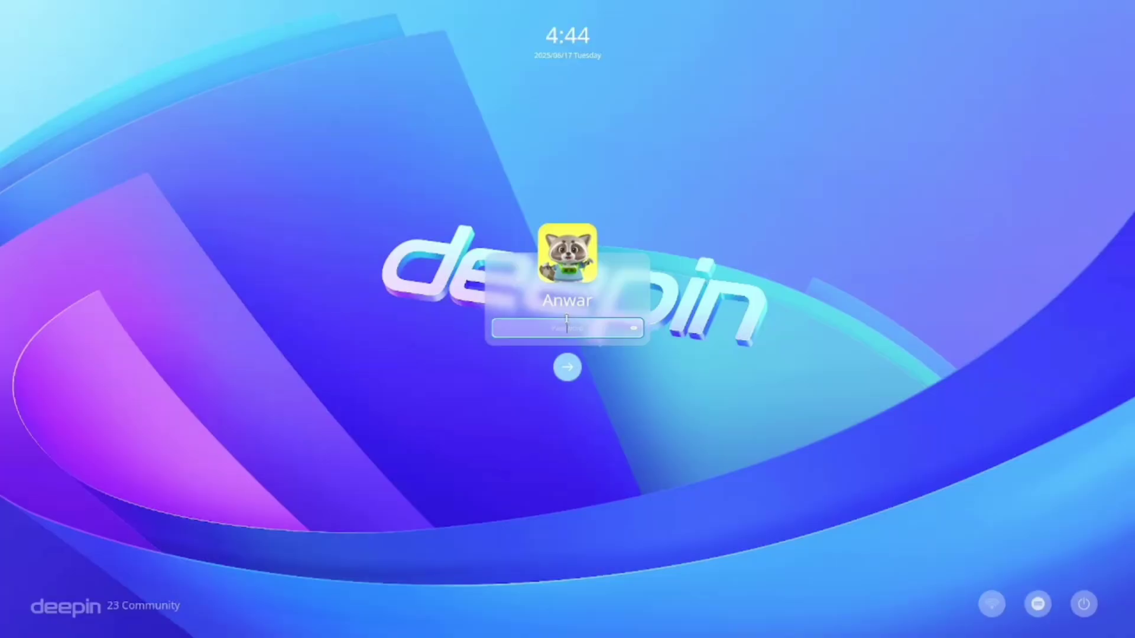
Log in with the account password and advance the welcome guide to the desktop mode page.
text(****)
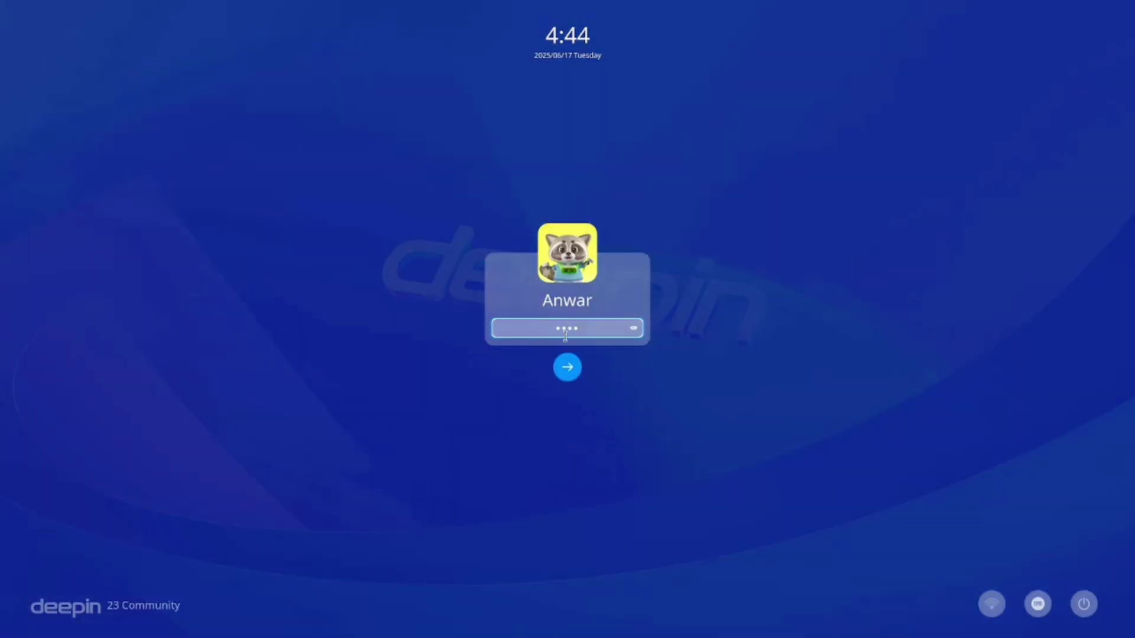
key(Return)
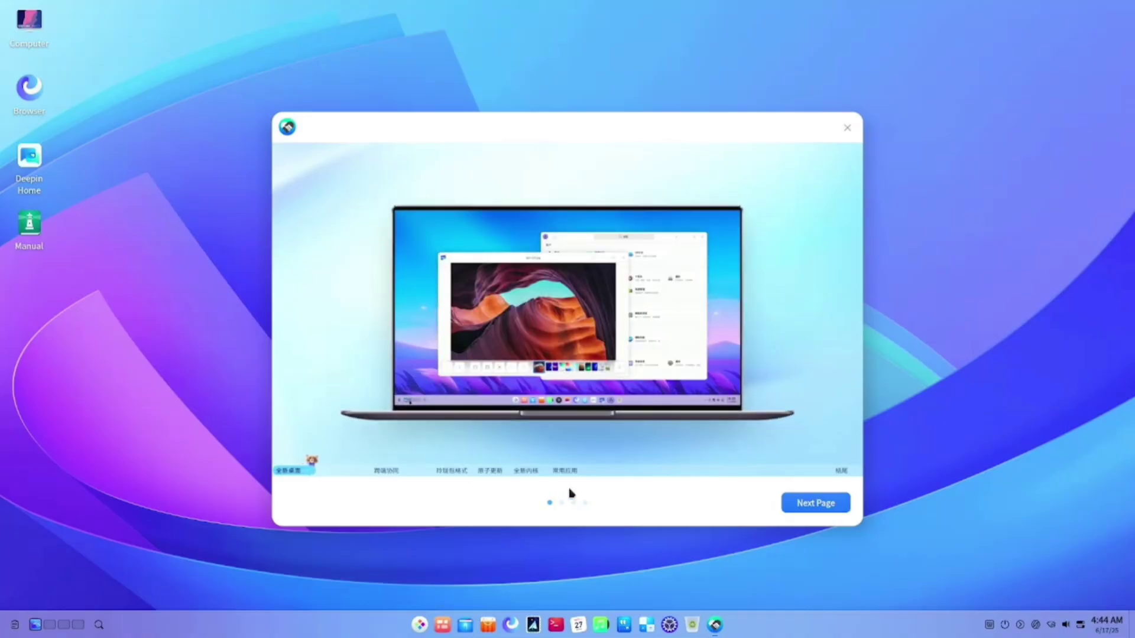
click(805, 505)
click(805, 505)
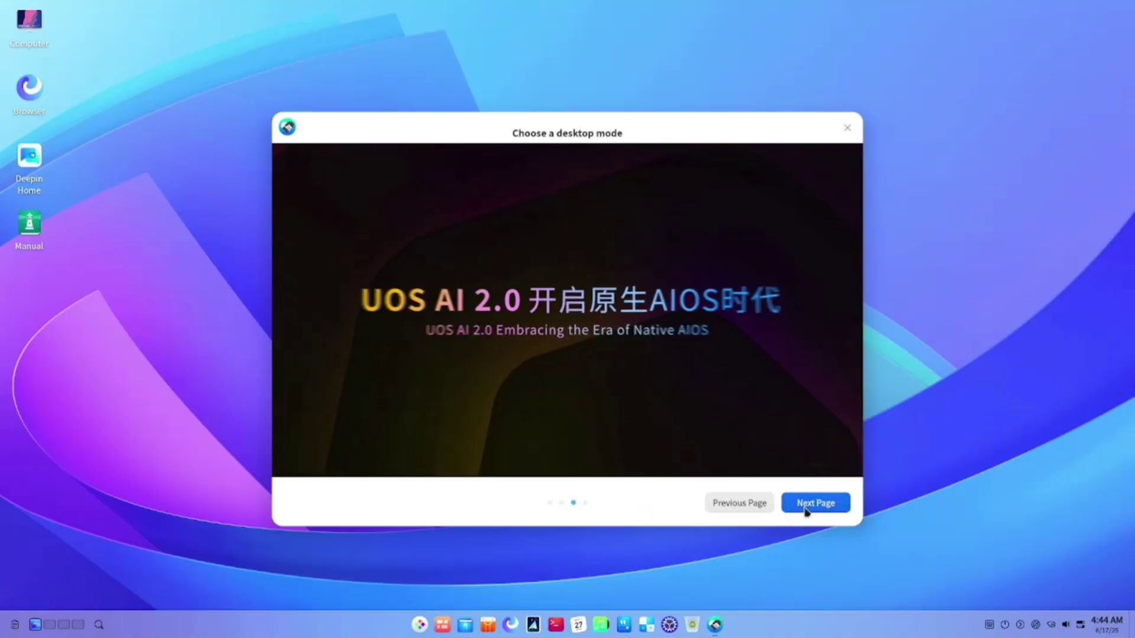
Compare desktop layouts, keep the centred layout, and browse the suggested Office Software.
click(680, 344)
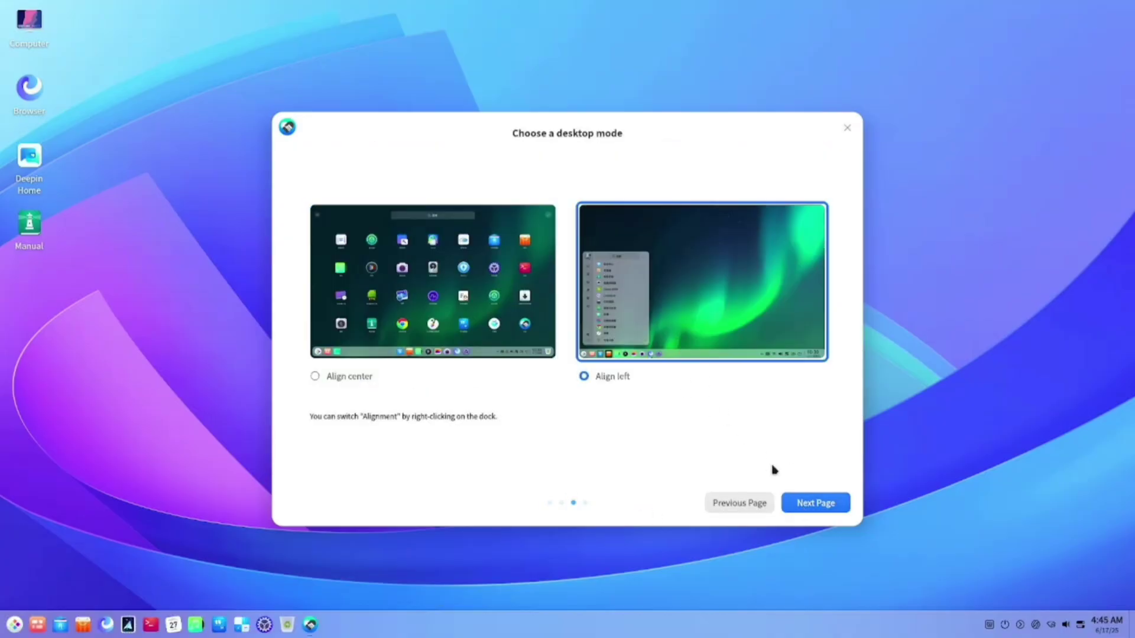
click(523, 323)
click(619, 337)
click(541, 309)
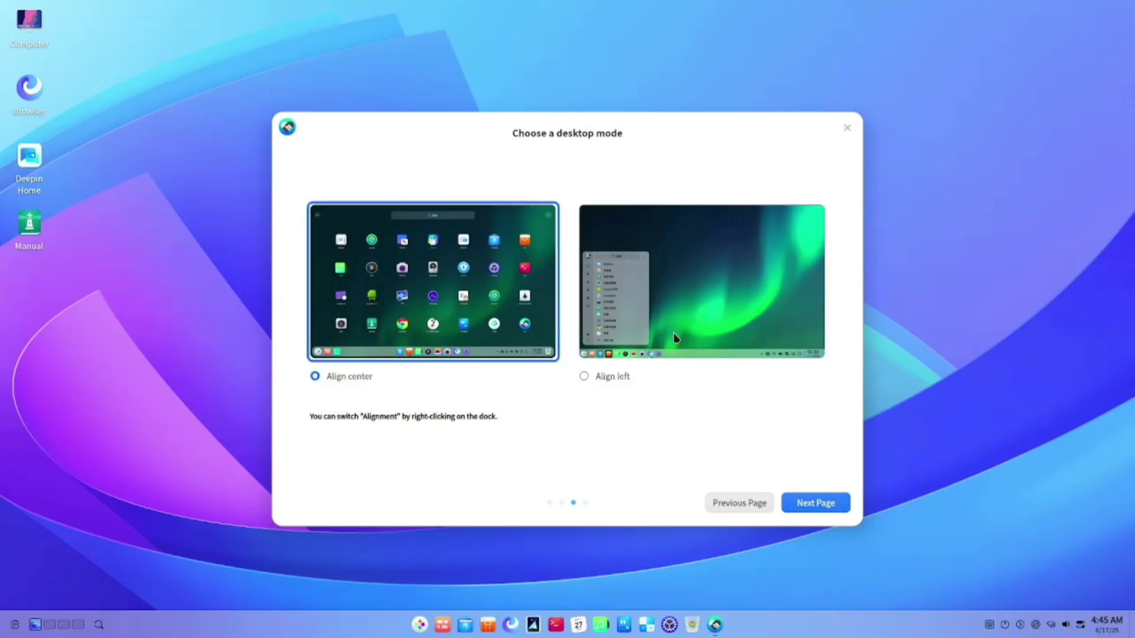
click(676, 337)
click(504, 334)
click(794, 503)
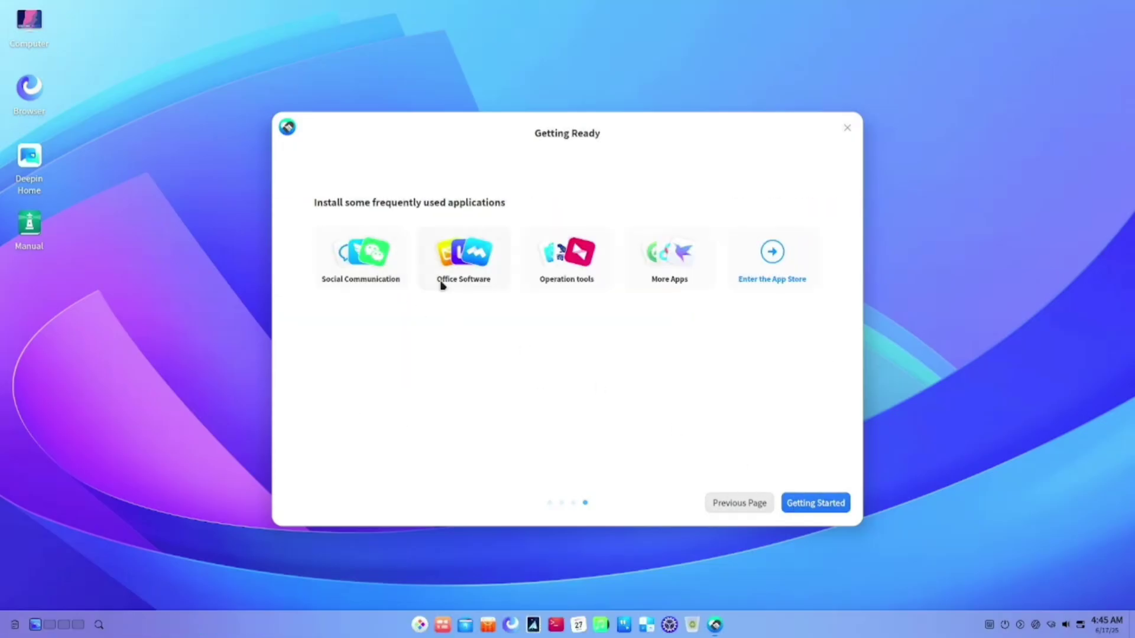
click(440, 281)
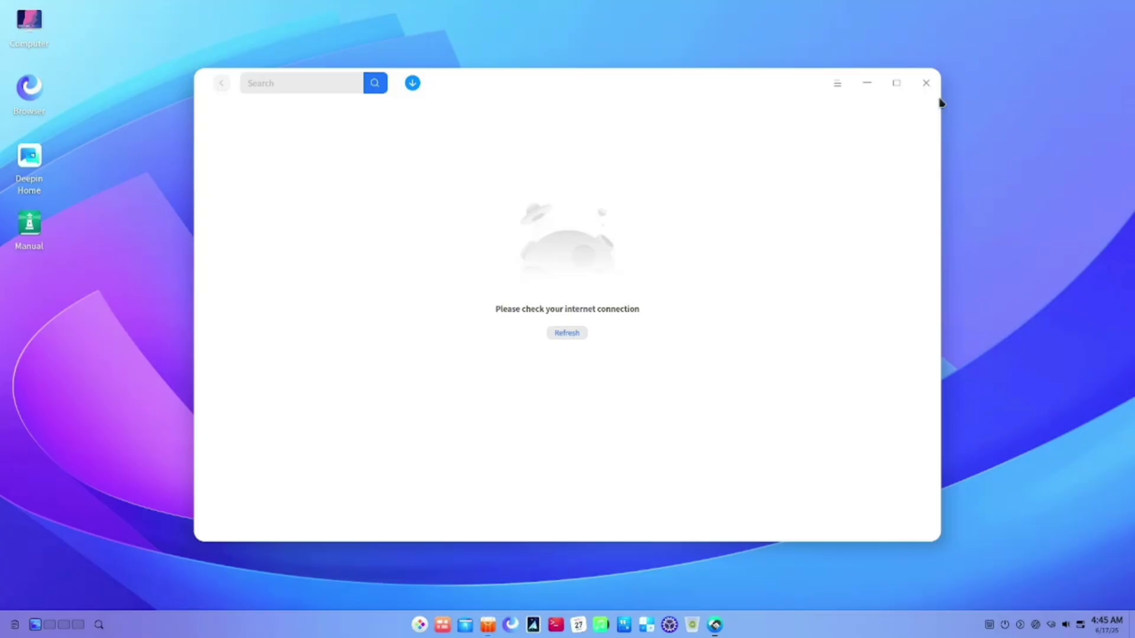
Close the App Store and welcome guide, then raise the volume to maximum in quick settings.
click(925, 83)
click(817, 502)
click(1079, 625)
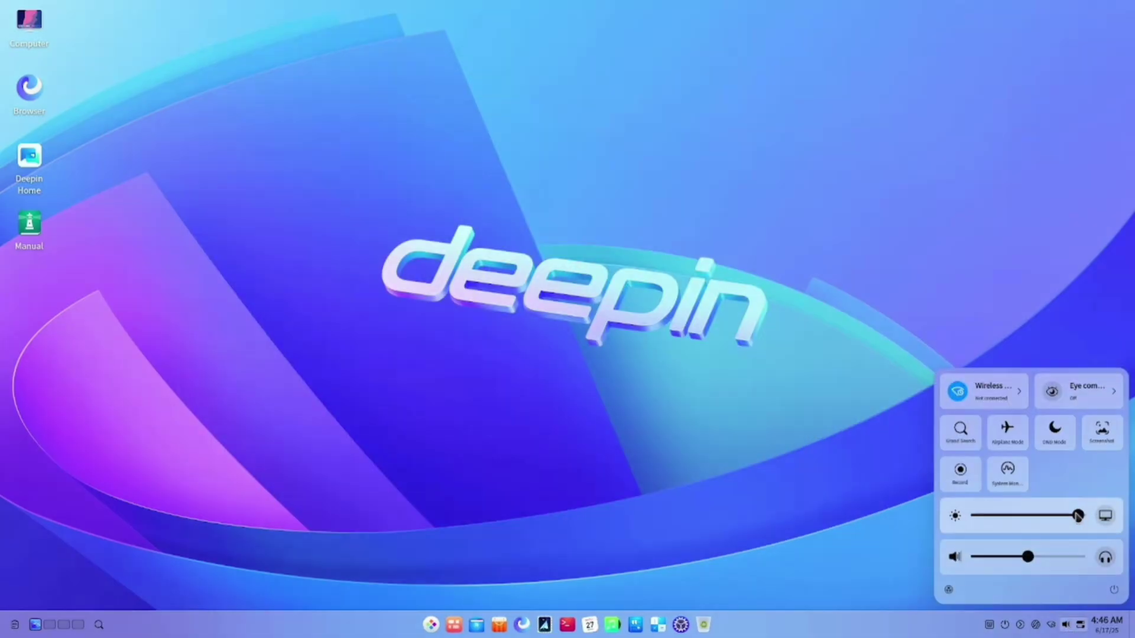
mouse_move(1078, 516)
mouse_down()
mouse_move(1010, 517)
mouse_move(1082, 517)
mouse_up()
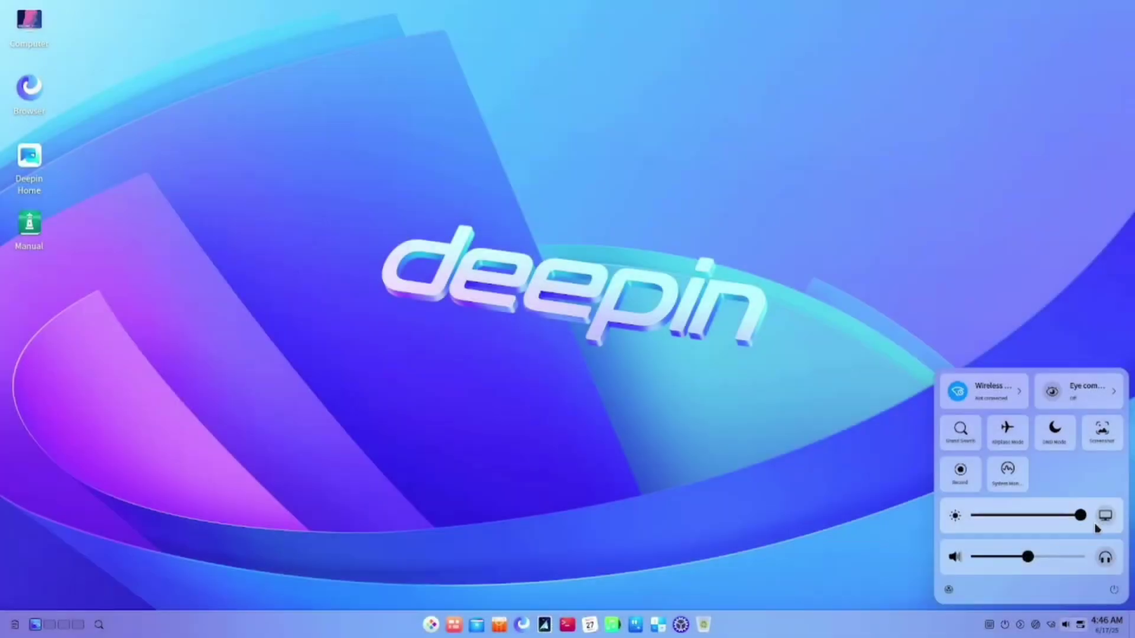
Connect to the home wireless network from the quick settings panel.
click(1018, 393)
click(964, 438)
click(945, 380)
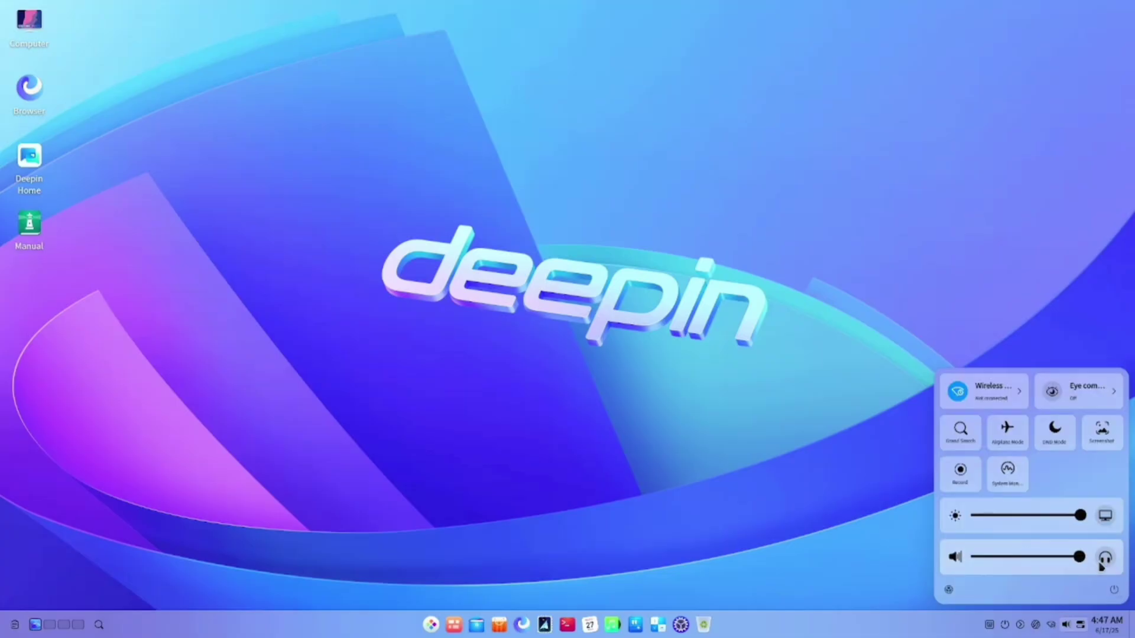
click(1080, 624)
Launch System Monitor from the power options screen, check it, and close it.
click(1006, 627)
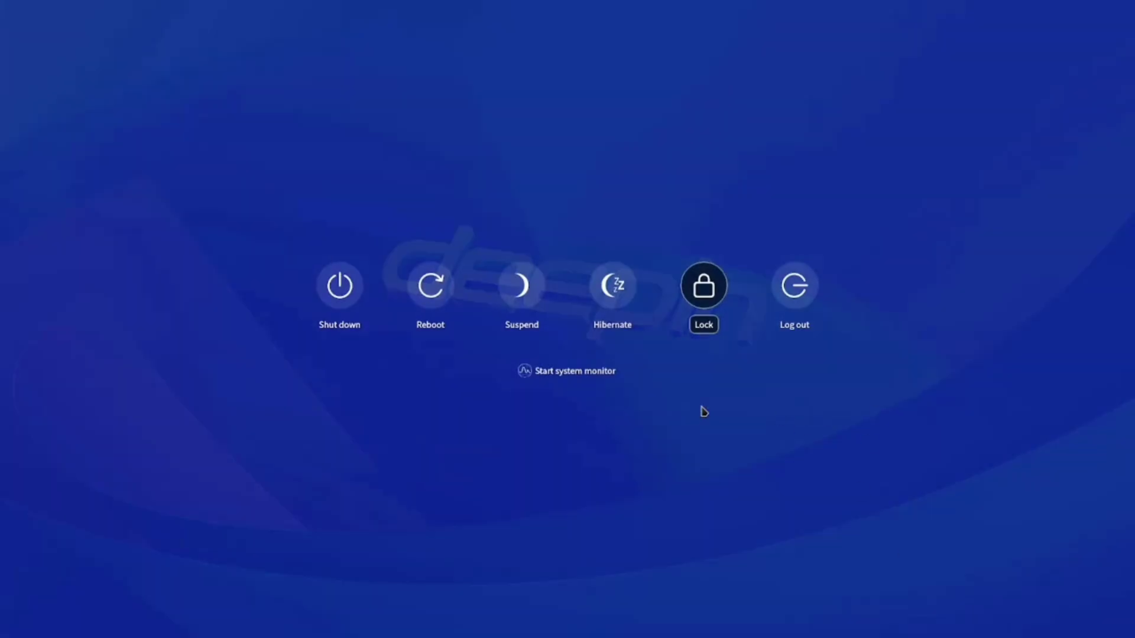
click(566, 372)
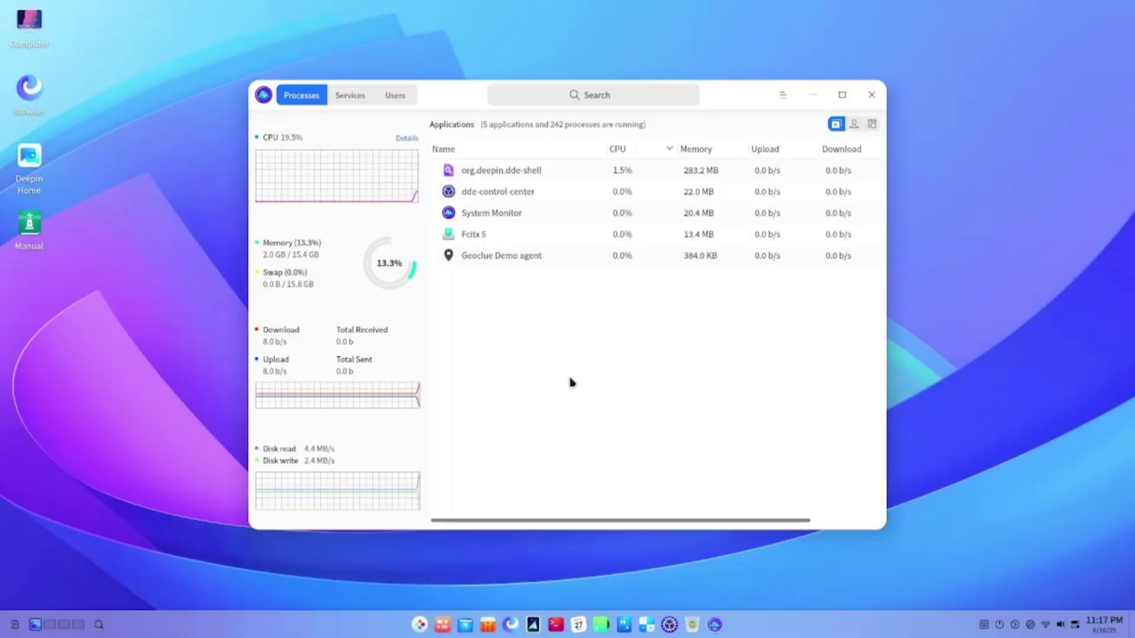
key(alt+F4)
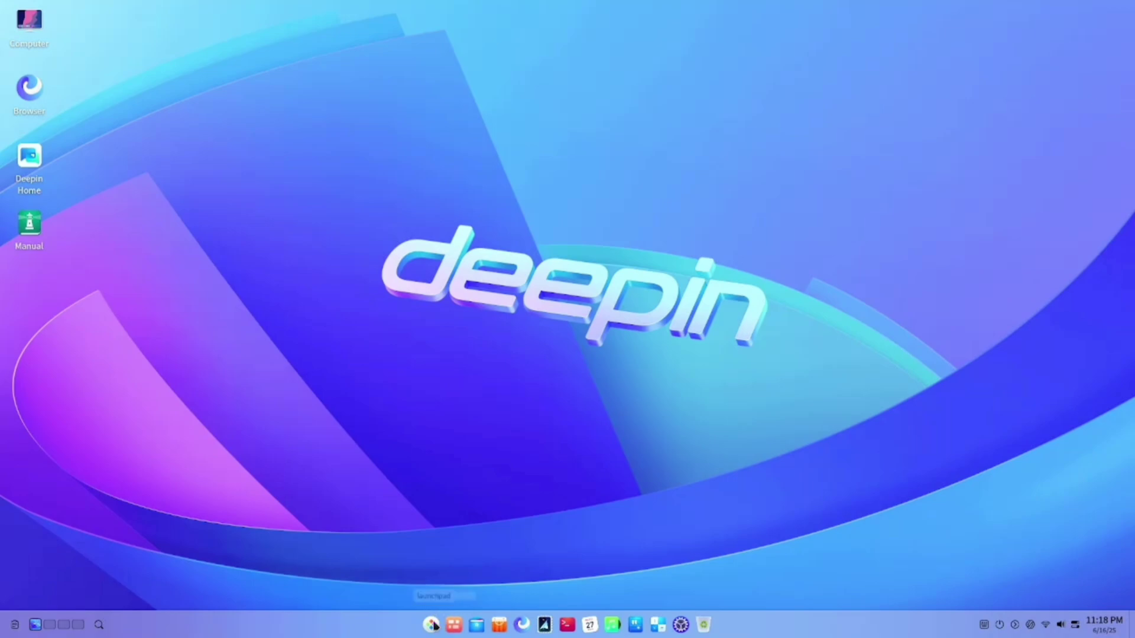
Open the App Store's open-source section and scroll through the recently updated apps.
click(431, 625)
click(636, 360)
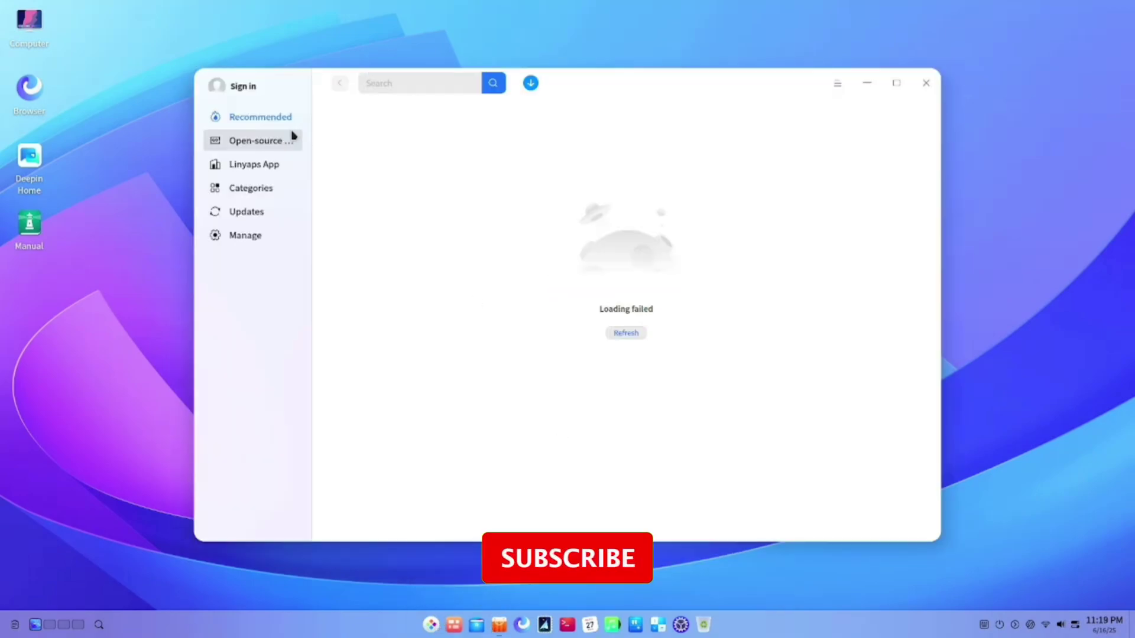
click(289, 140)
scroll(464, 381, down, 3)
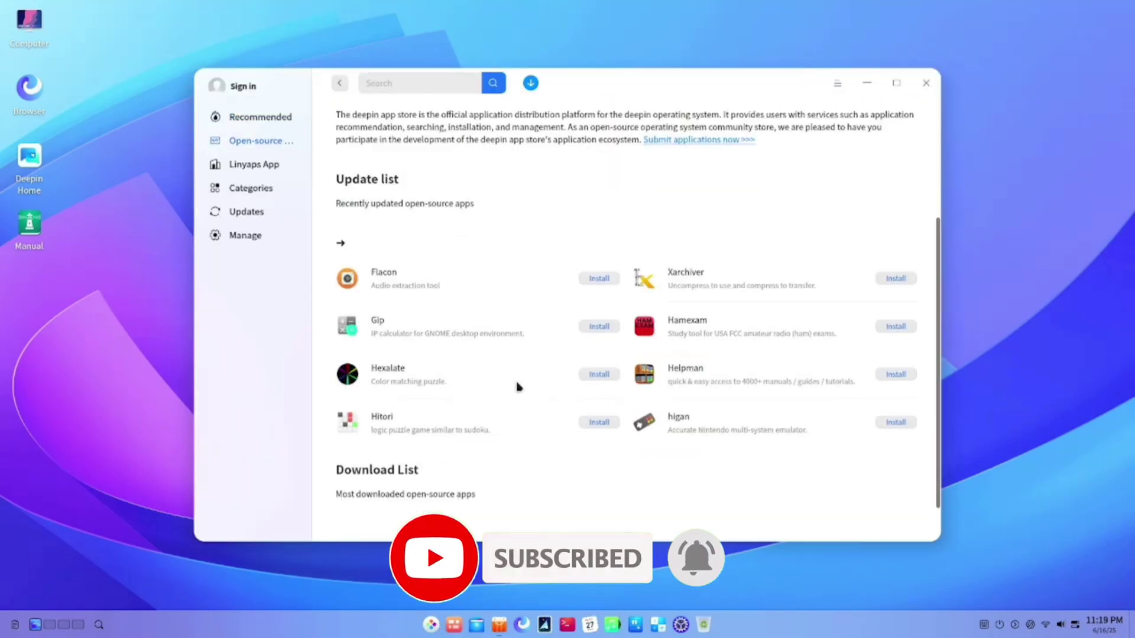